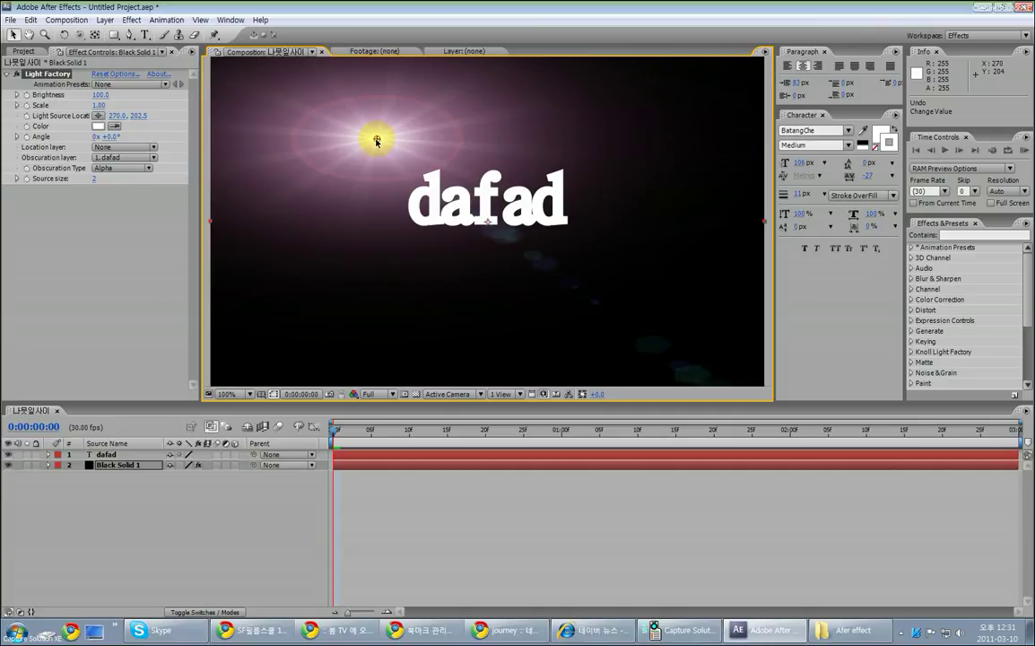
# - Move the Light Factory light source behind the dafad text and place it just left of the letters, at about 292, 282.5
pyautogui.moveTo(376, 141); pyautogui.dragTo(410, 207)
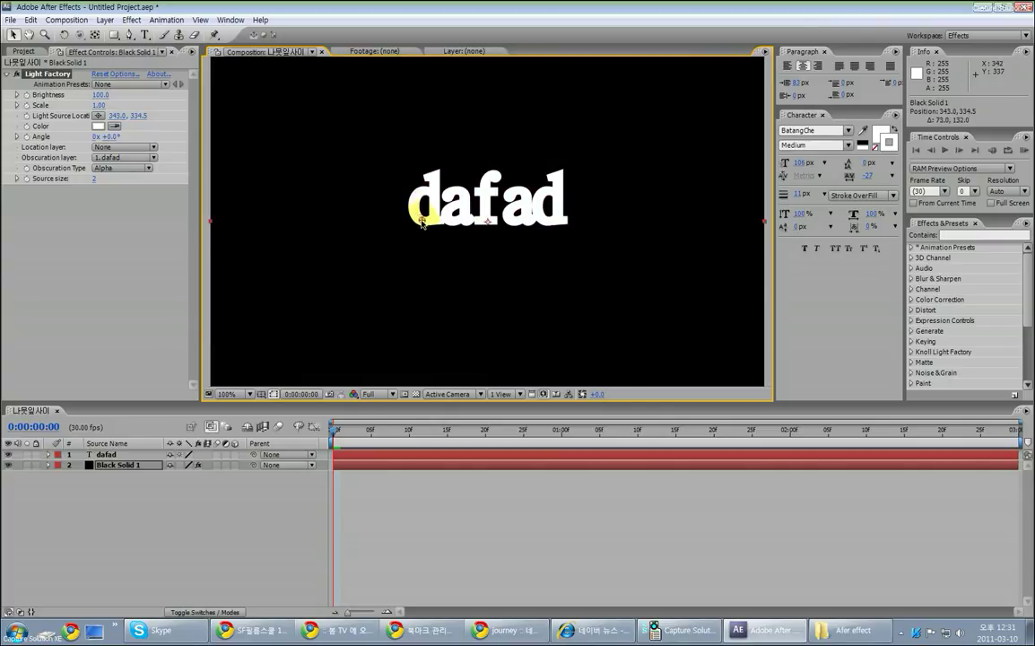
pyautogui.moveTo(436, 208)
pyautogui.mouseDown()
pyautogui.moveTo(434, 184)
pyautogui.moveTo(442, 208)
pyautogui.mouseUp()
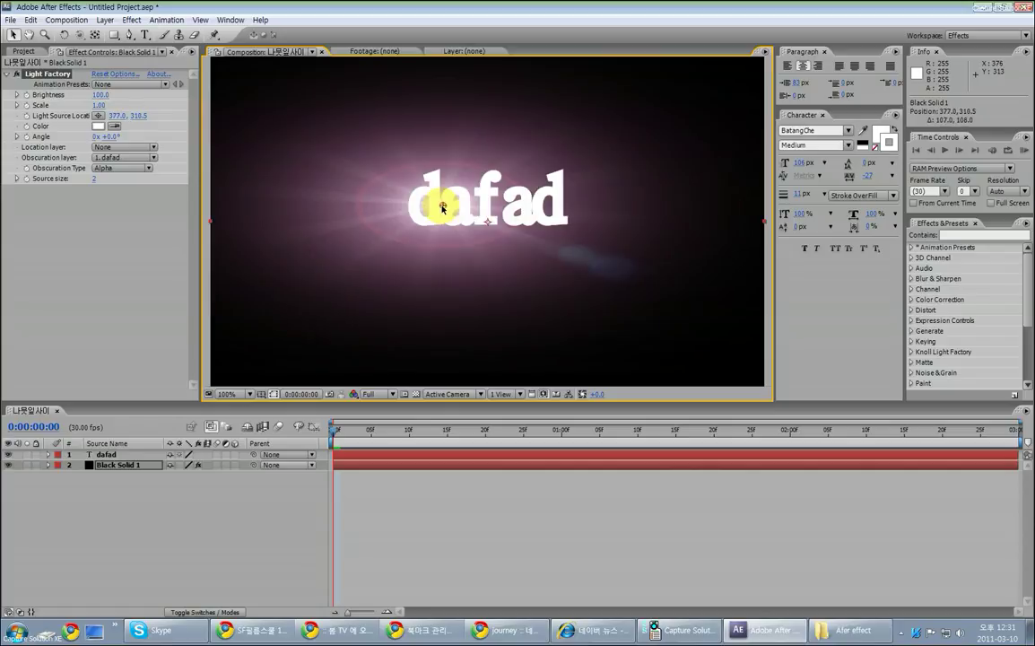
pyautogui.moveTo(444, 209); pyautogui.dragTo(390, 191)
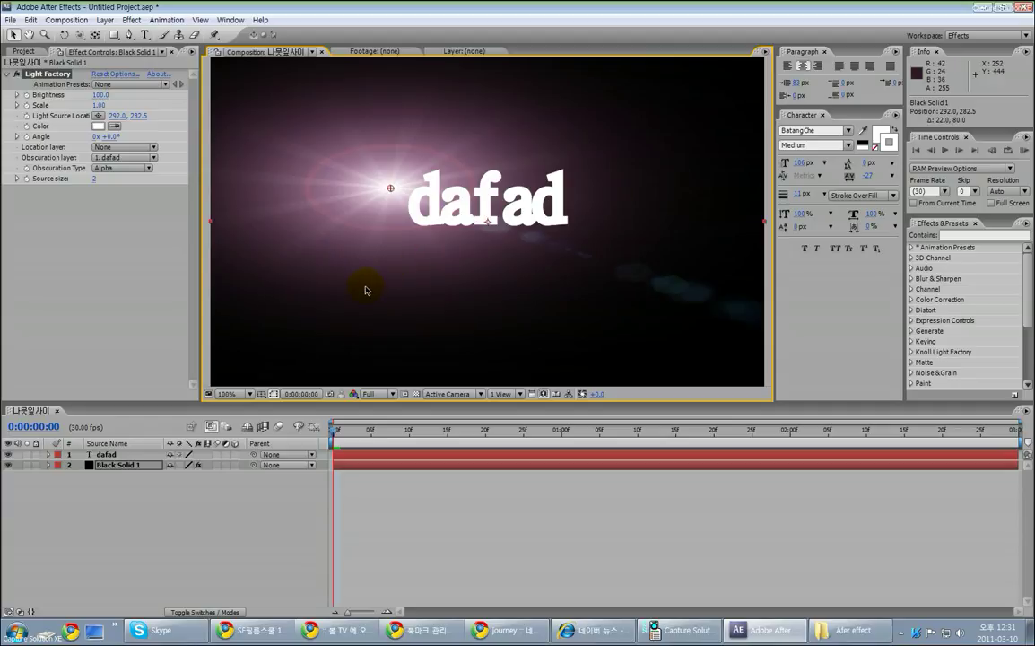
# - Start a new project without saving the changes to the current one
pyautogui.click(11, 19)
pyautogui.moveTo(28, 35)
pyautogui.click(261, 34)
pyautogui.click(513, 335)
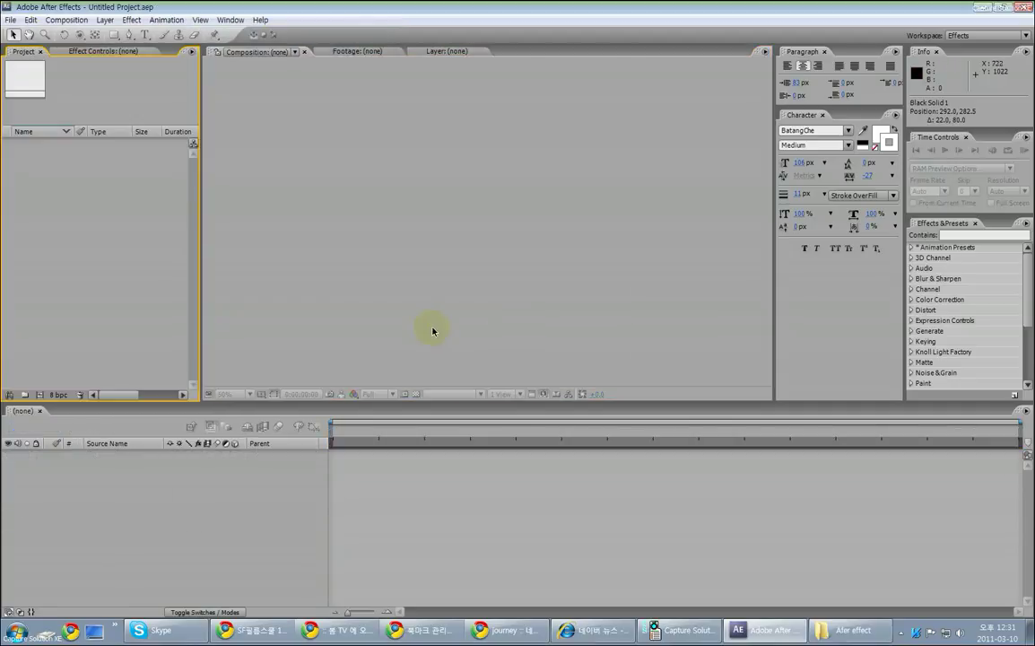
# - Create a 640 x 480 composition with square pixels, 30 frames per second and a duration of 0:00:03:00
pyautogui.click(40, 395)
pyautogui.moveTo(593, 438); pyautogui.dragTo(589, 392)
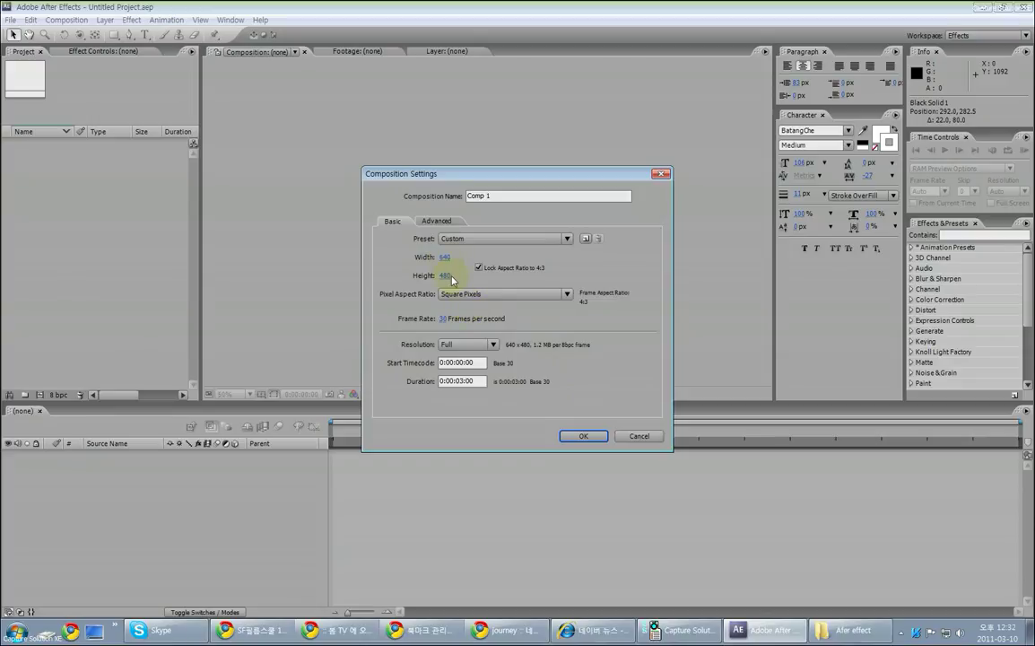
pyautogui.click(580, 436)
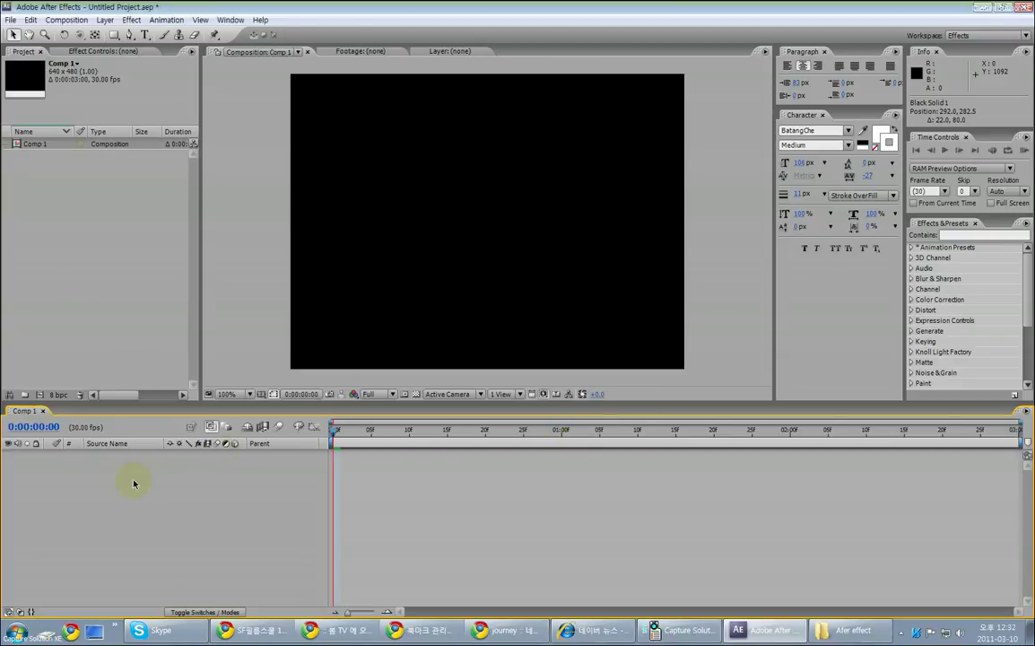
# - Add a black solid layer of 640 x 480 pixels to the composition
pyautogui.rightClick(98, 482)
pyautogui.moveTo(165, 490)
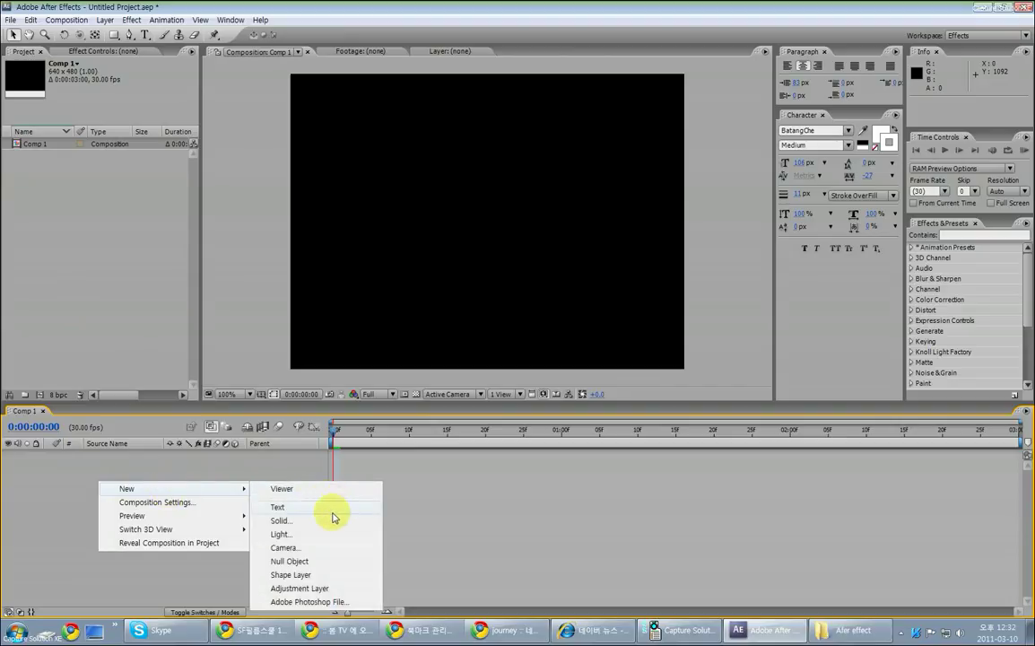
pyautogui.click(281, 520)
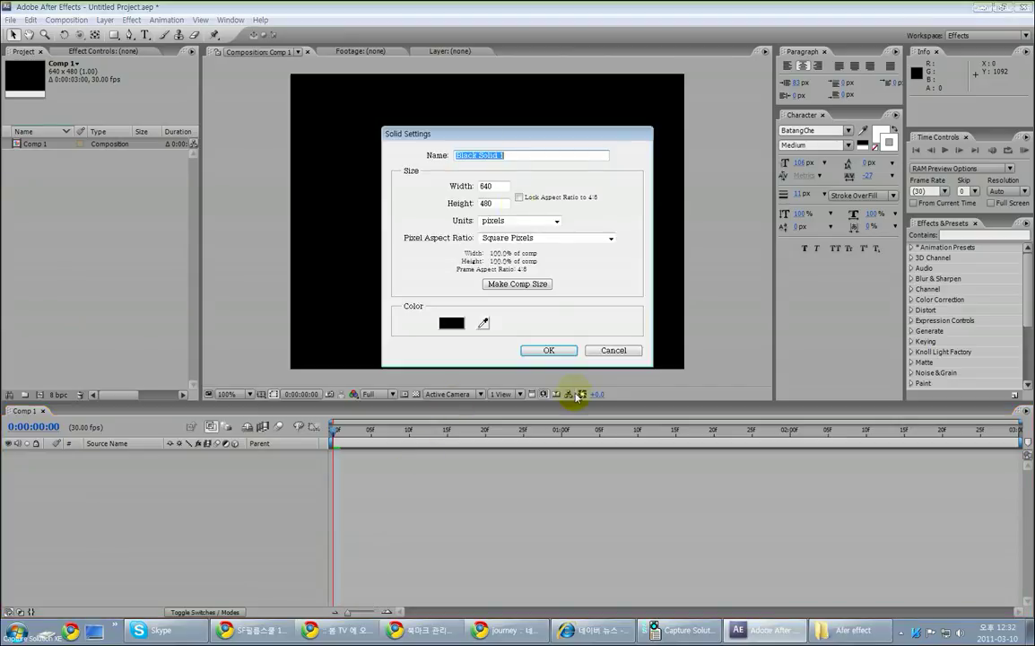
pyautogui.click(548, 350)
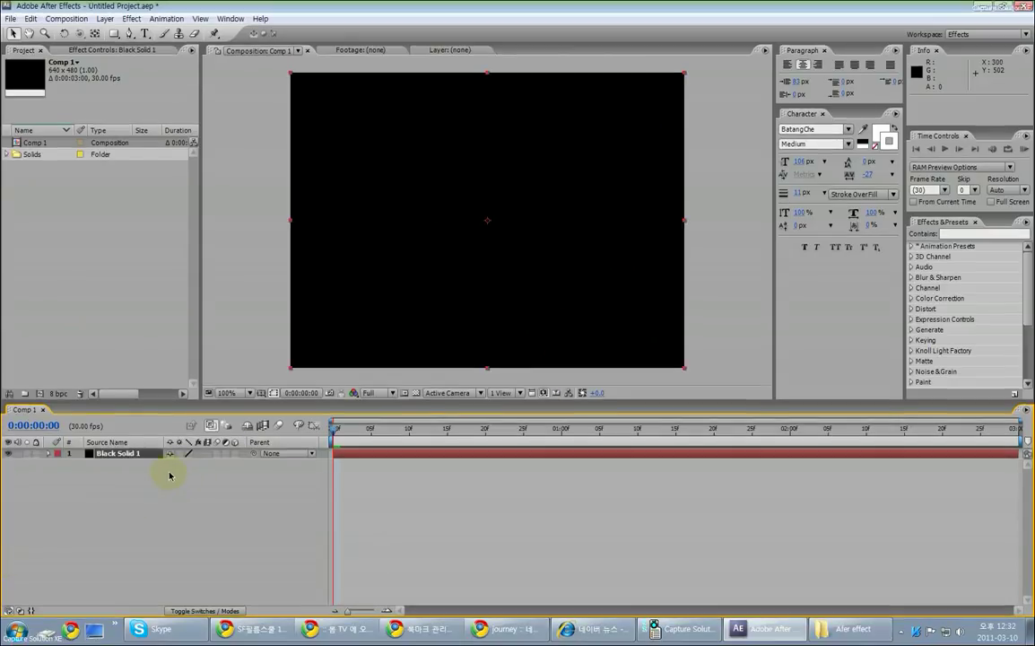
# - Apply the Knoll Light Factory effect Light Factory to the black solid and move its light source to about 116, 157
pyautogui.rightClick(123, 462)
pyautogui.moveTo(182, 438)
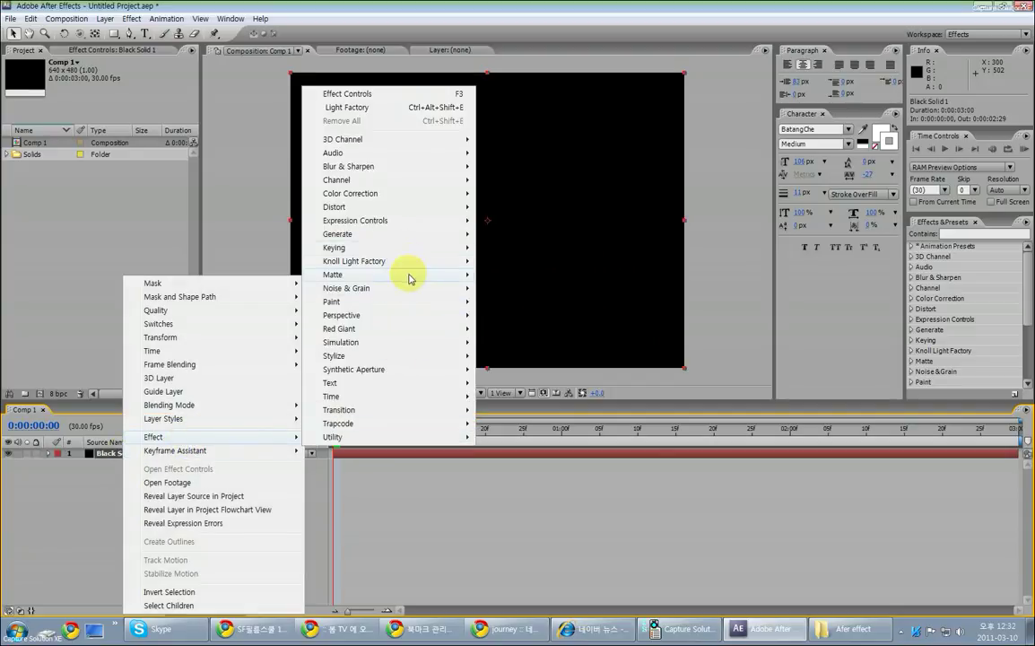
pyautogui.moveTo(412, 265)
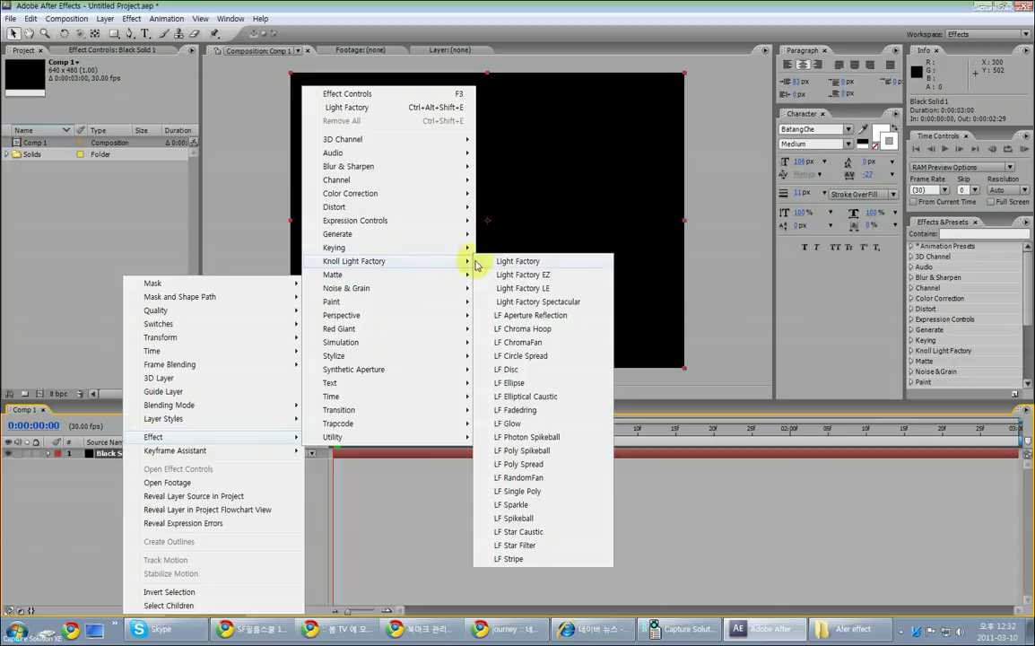
pyautogui.click(559, 264)
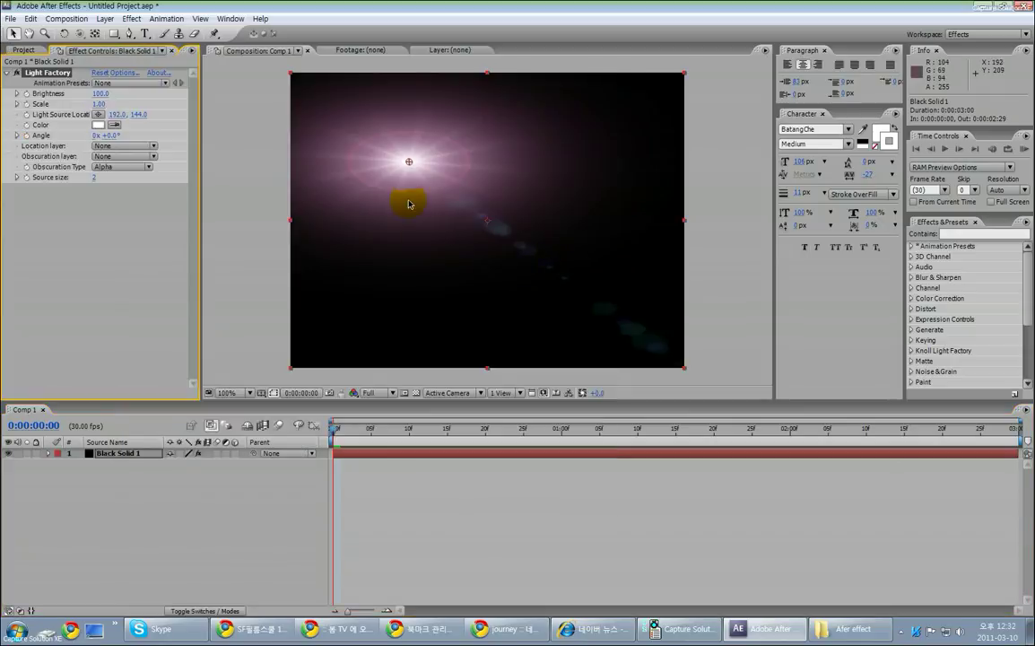
pyautogui.moveTo(408, 163); pyautogui.dragTo(361, 171)
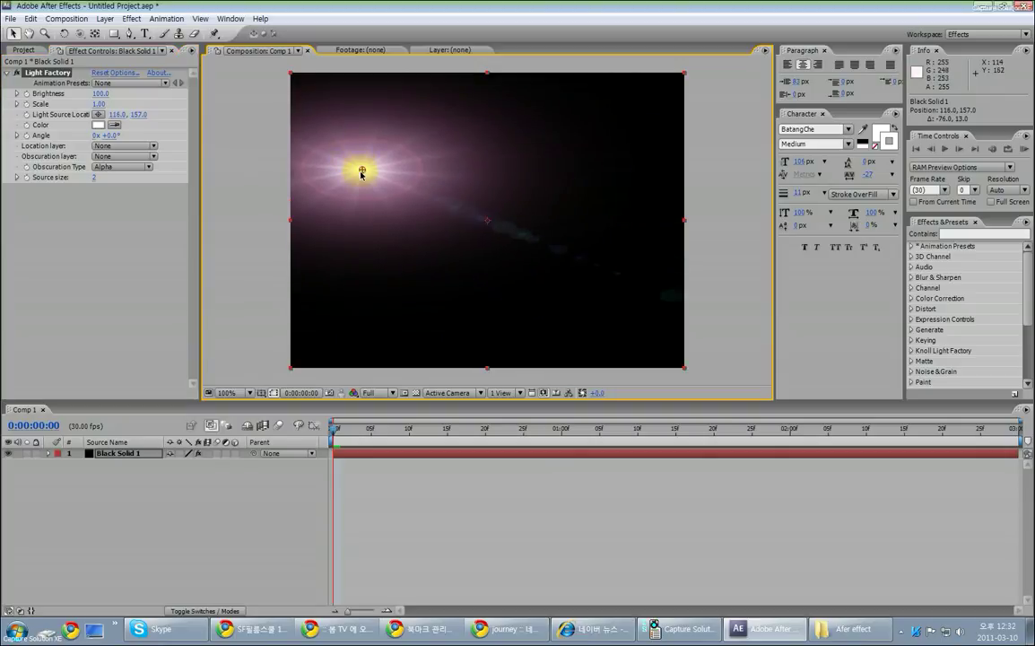
# - Add a text layer reading "fadfaf" above the black solid
pyautogui.click(151, 523)
pyautogui.rightClick(146, 509)
pyautogui.moveTo(225, 515)
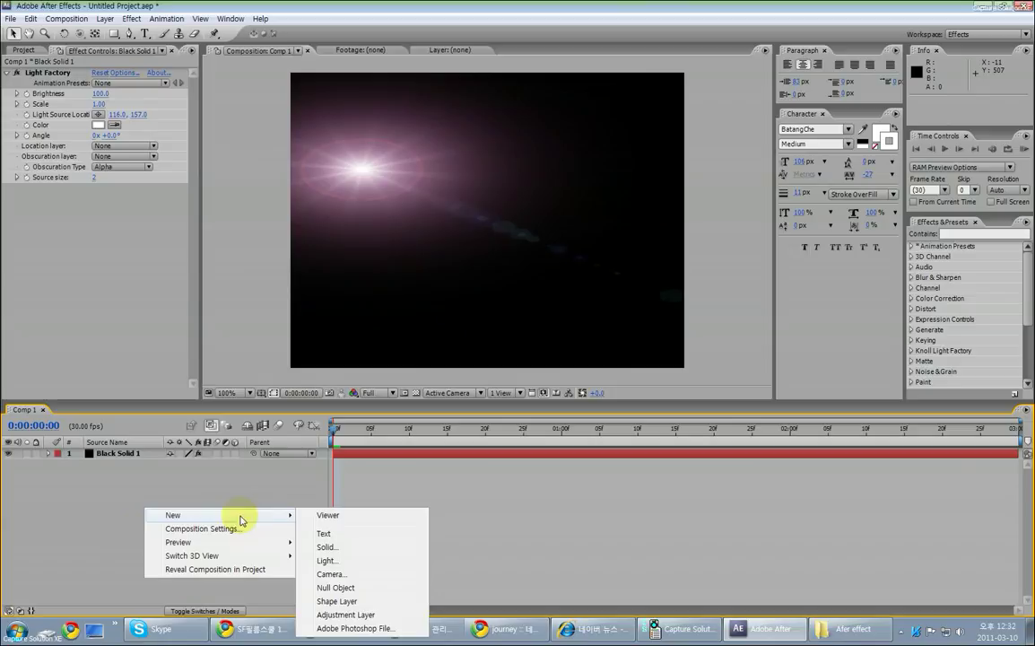
pyautogui.click(356, 542)
pyautogui.write('fadfaf')
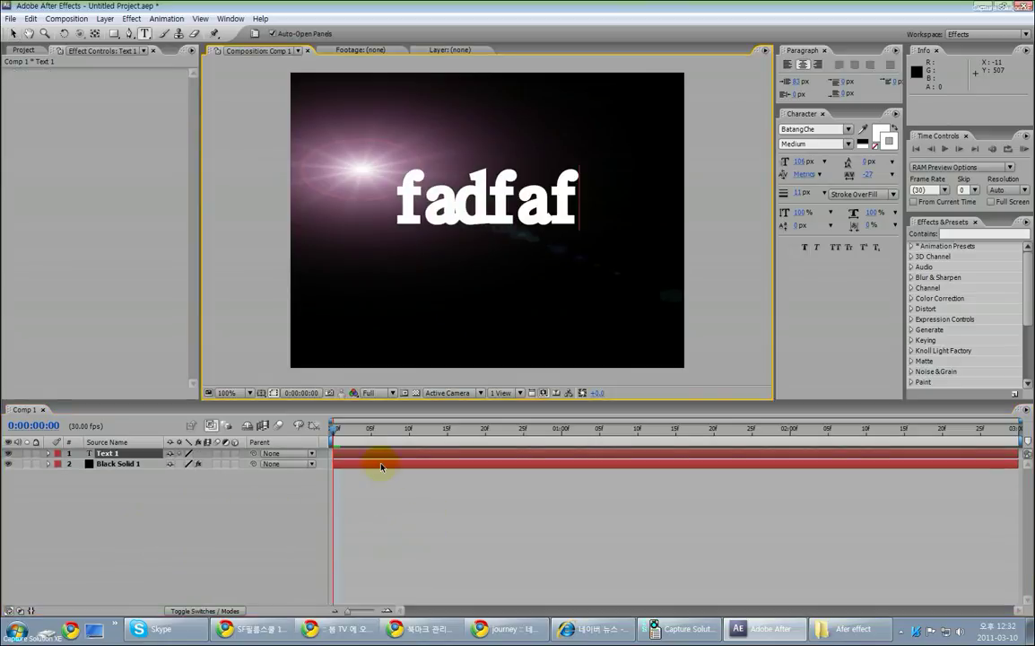
pyautogui.press('KP_Enter')
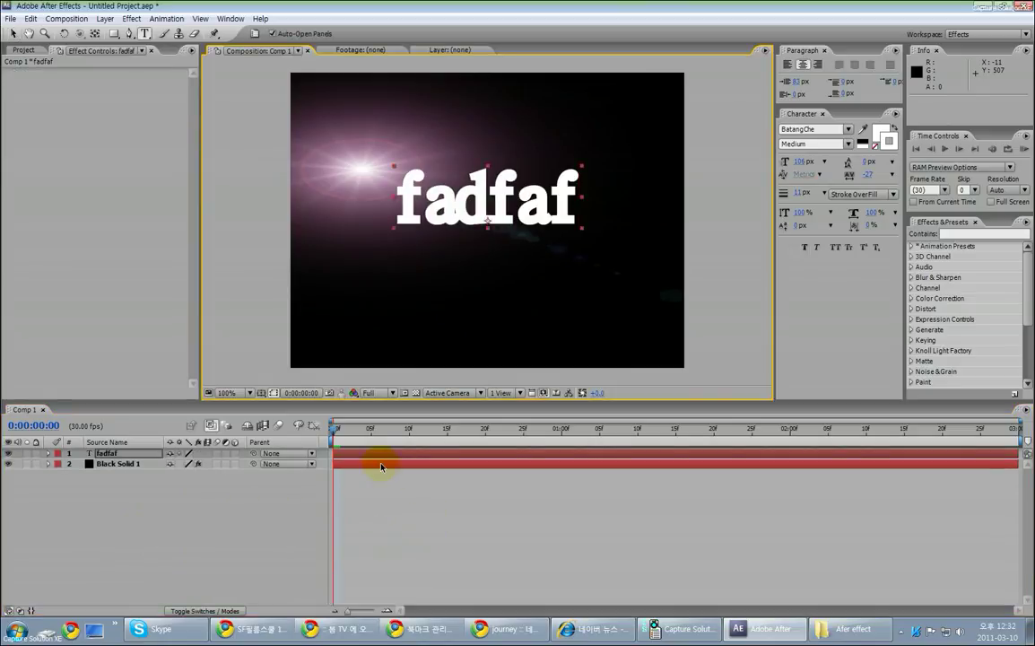
pyautogui.press('v')
# - Set the obscuration layer of the black solid's Light Factory effect to the fadfaf text layer
pyautogui.click(513, 285)
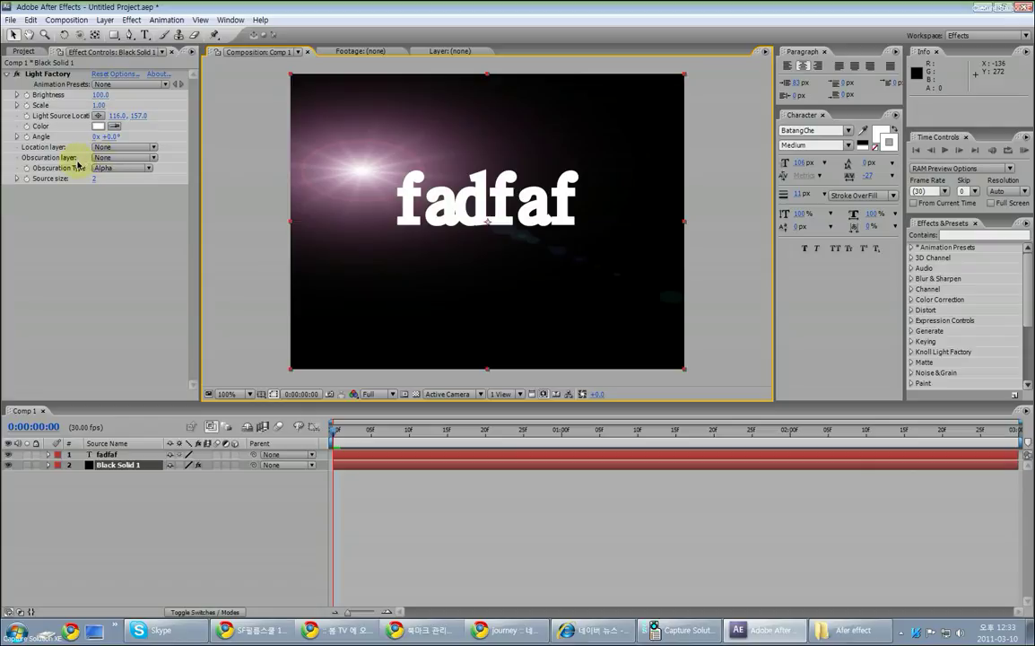
pyautogui.click(109, 159)
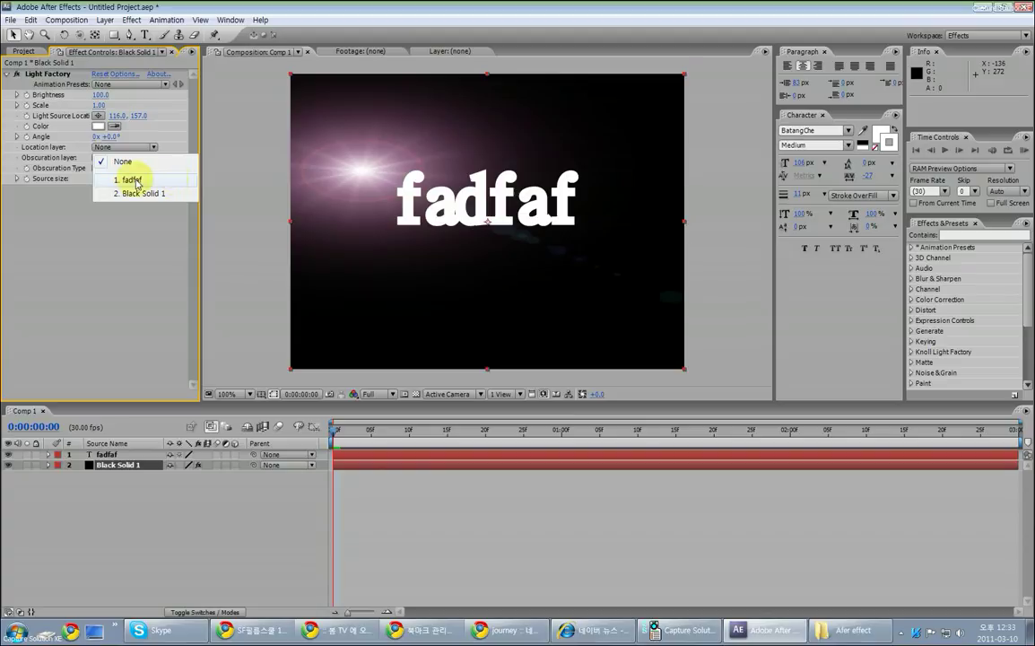
pyautogui.click(134, 181)
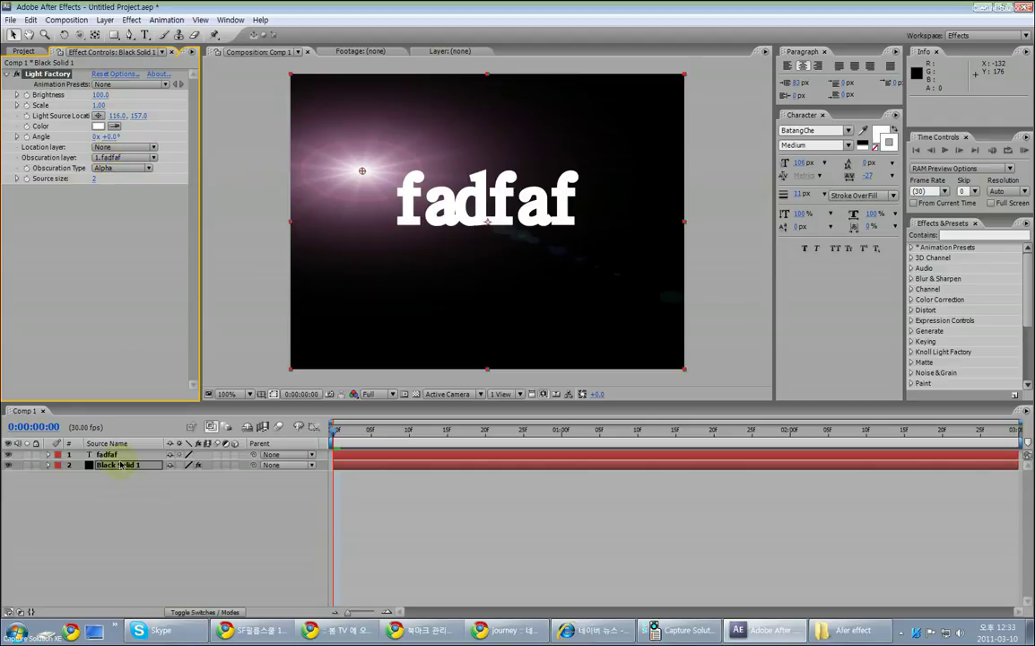
# - Move the light source to both sides of the fadfaf text, ending just left of it at about 153, 203
pyautogui.moveTo(362, 172); pyautogui.dragTo(592, 206)
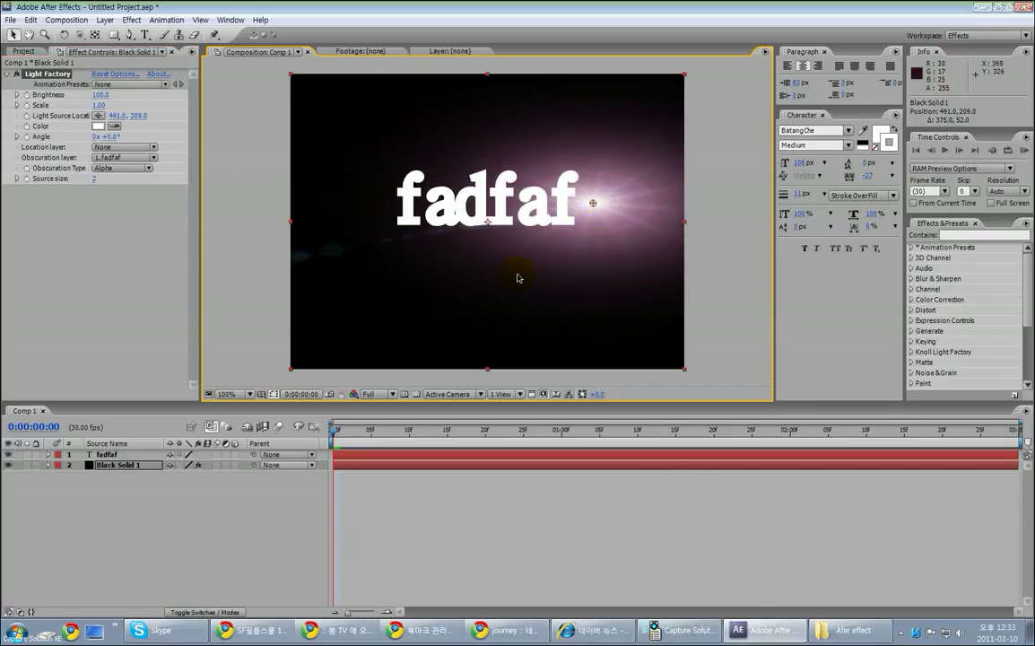
pyautogui.moveTo(591, 203); pyautogui.dragTo(392, 207)
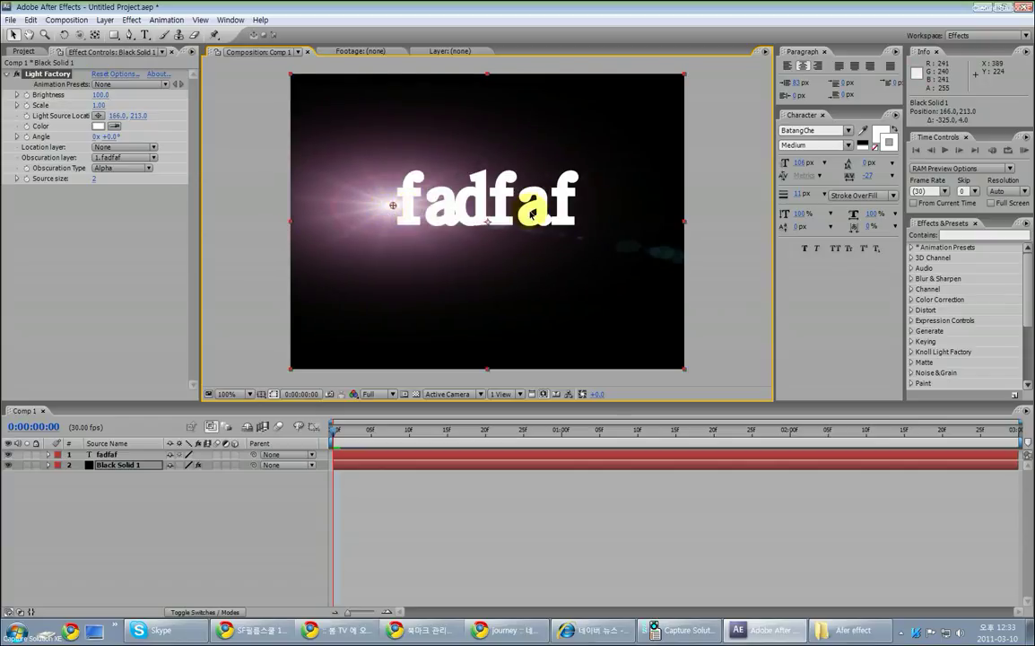
pyautogui.moveTo(391, 207); pyautogui.dragTo(385, 198)
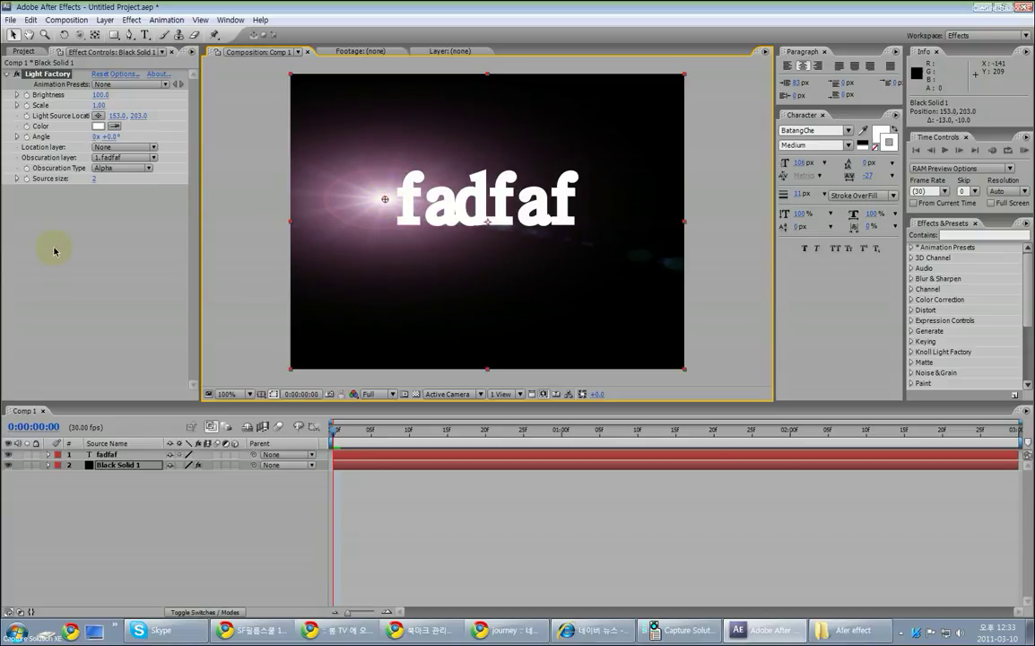
# - Delete all layers of Comp 1, and remove the composition and the Solids folder from the project
pyautogui.hotkey('ctrl', 'a')
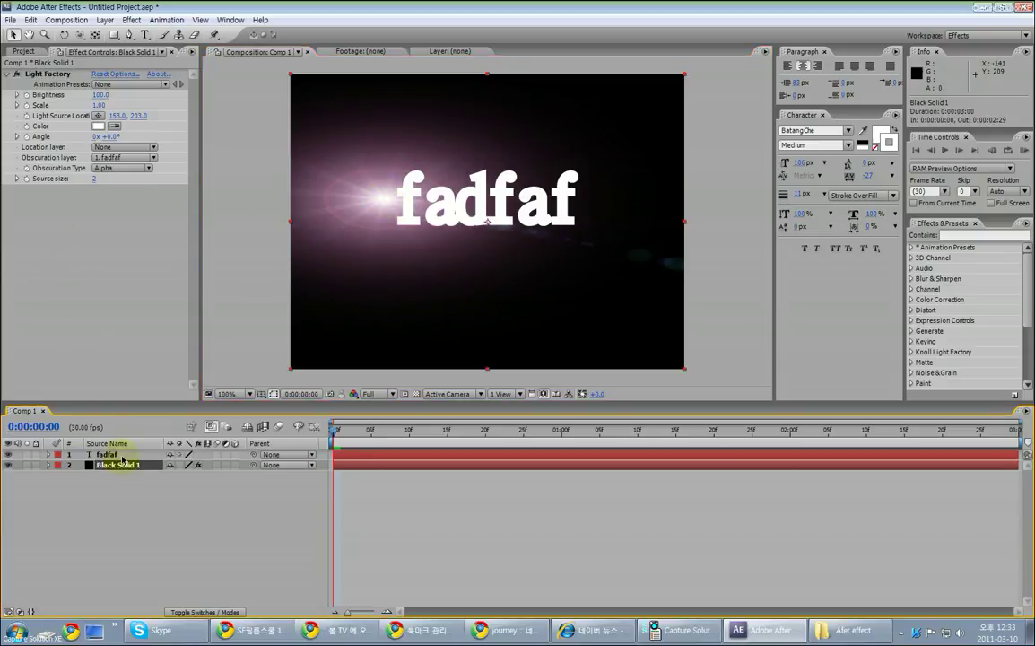
pyautogui.press('Delete')
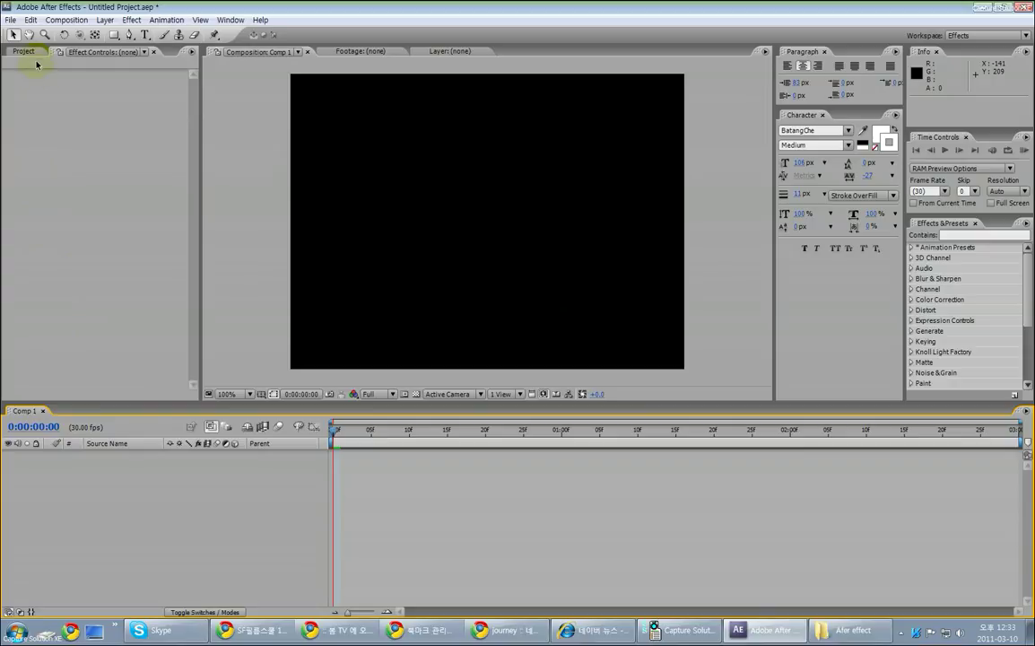
pyautogui.click(23, 51)
pyautogui.click(32, 155)
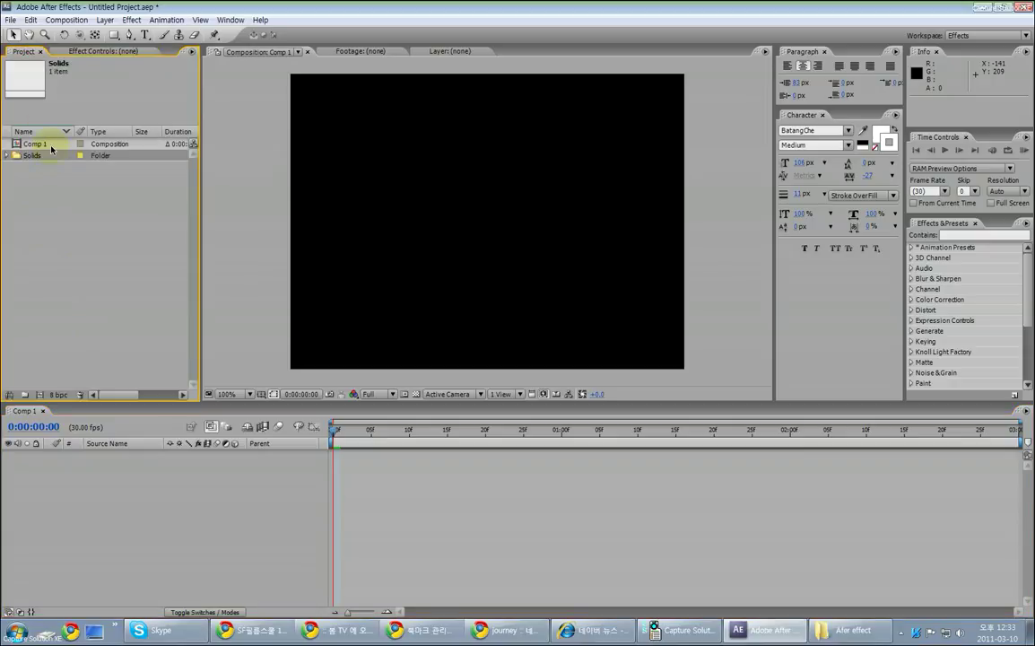
pyautogui.keyDown('shift'); pyautogui.click(51, 146); pyautogui.keyUp('shift')
pyautogui.press('Delete')
pyautogui.click(598, 353)
# - Import the JPEG image 나뭇잎사이 into the project as footage
pyautogui.rightClick(78, 249)
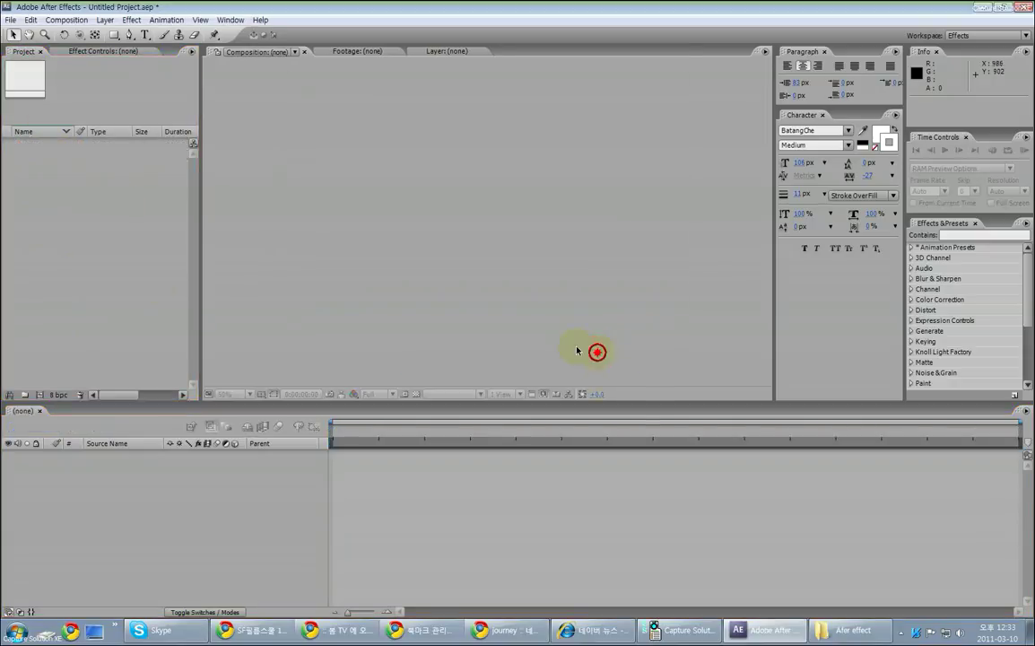
pyautogui.moveTo(208, 300)
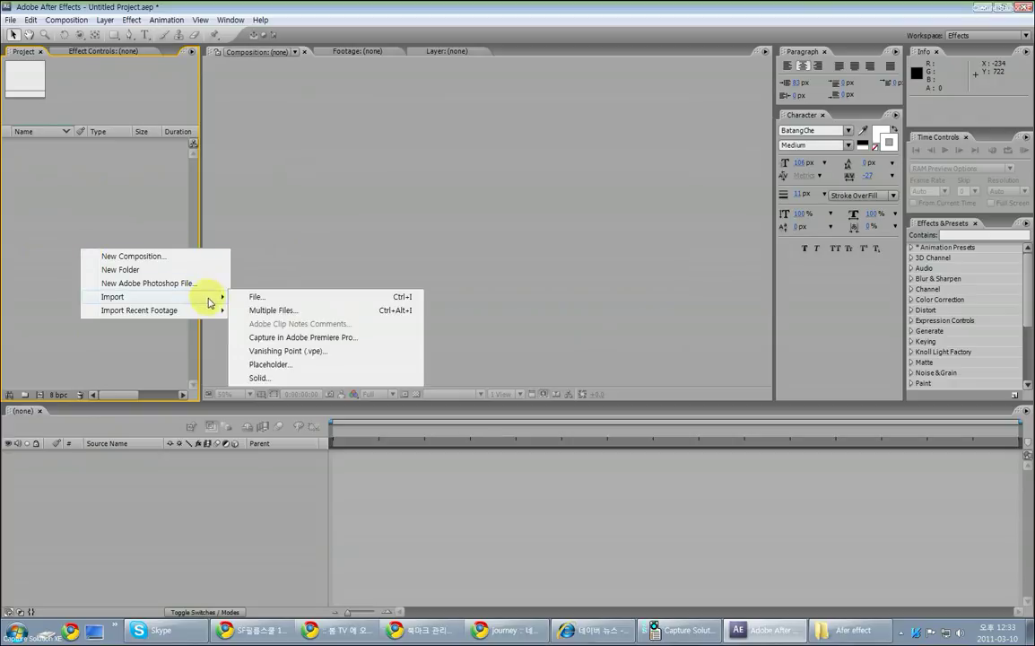
pyautogui.click(269, 297)
pyautogui.click(103, 109)
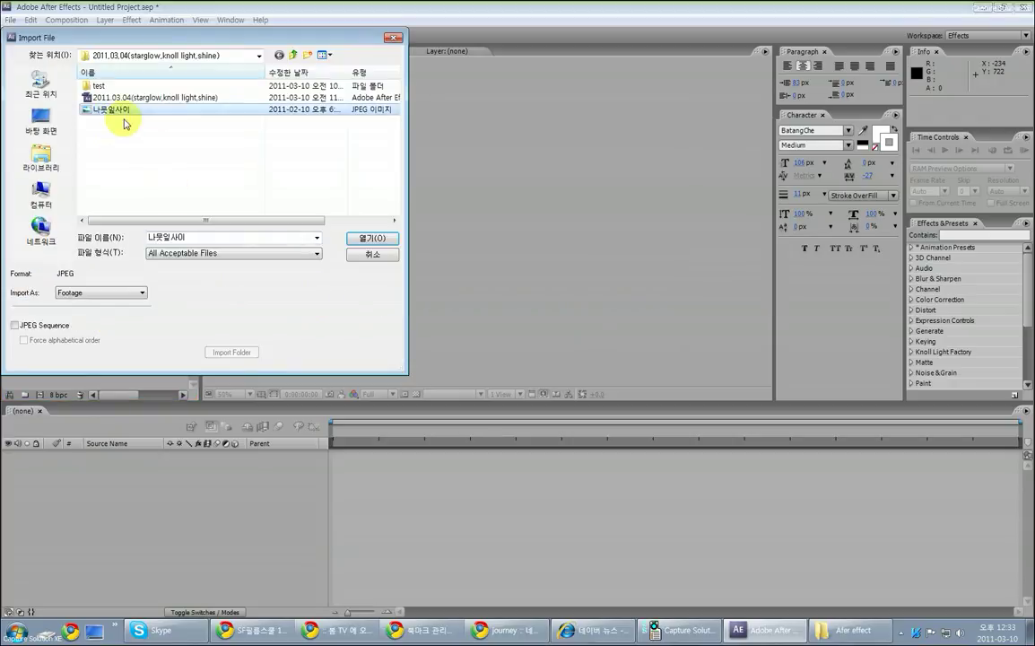
pyautogui.click(323, 55)
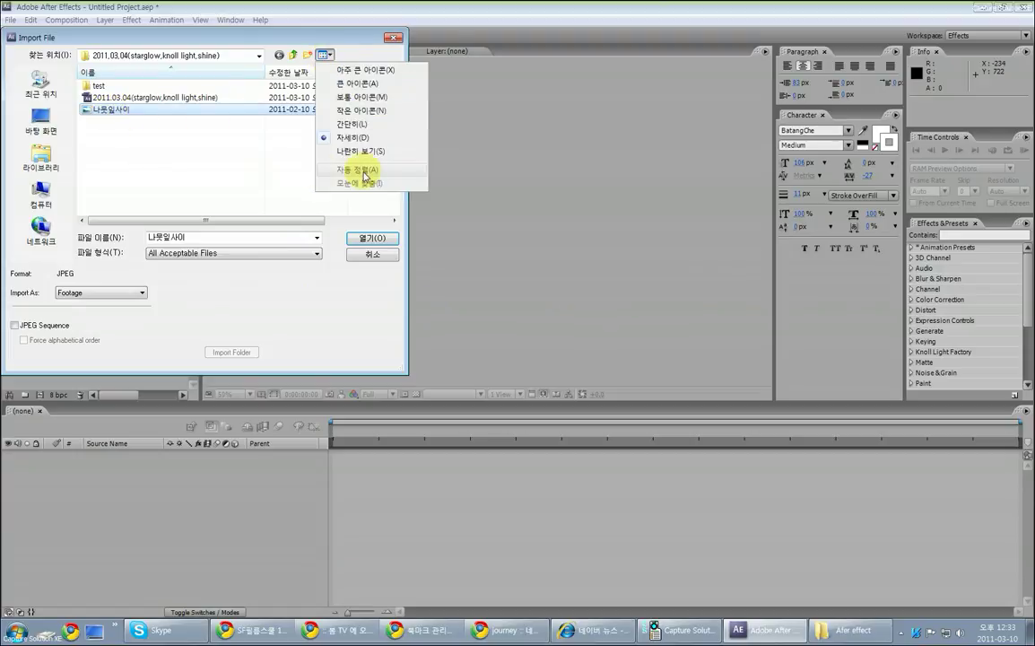
pyautogui.click(180, 134)
pyautogui.doubleClick(135, 107)
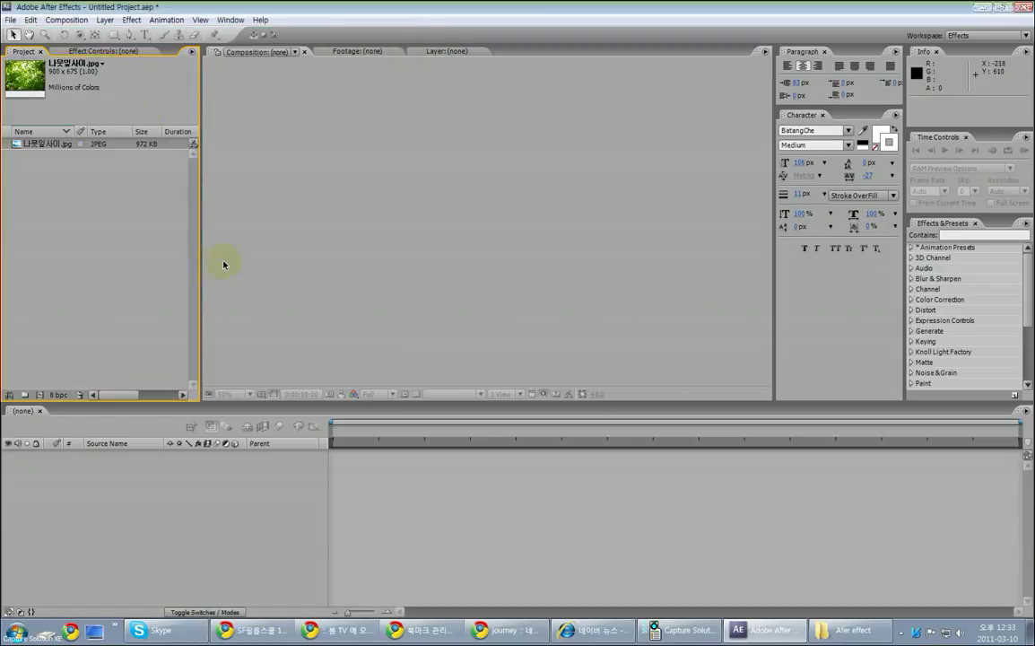
# - Create a composition from the imported image 나뭇잎사이.jpg
pyautogui.moveTo(49, 145); pyautogui.dragTo(162, 541)
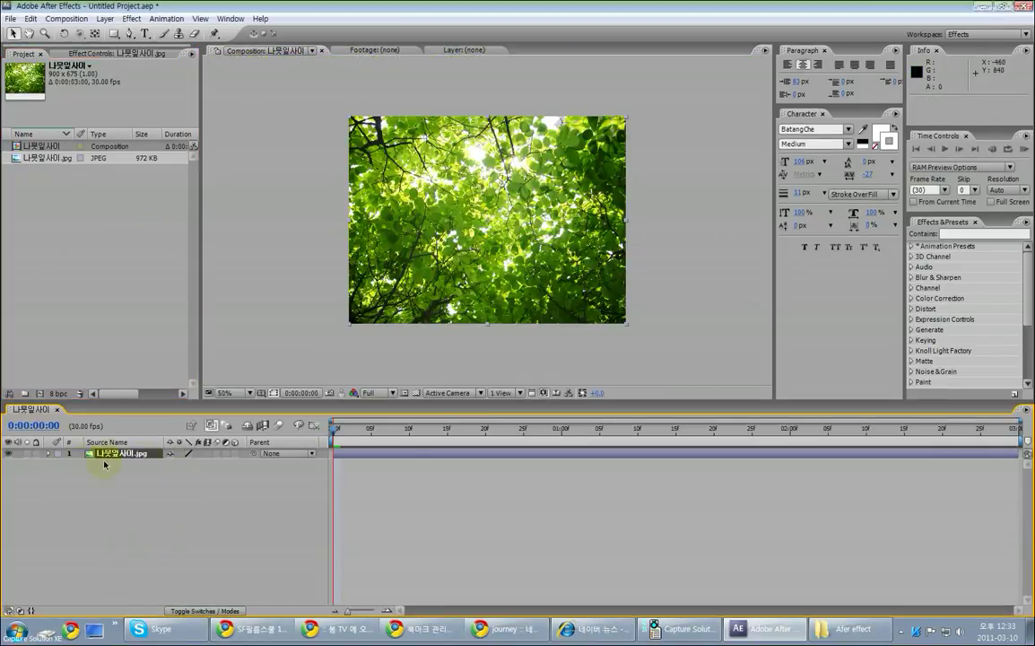
pyautogui.hotkey('ctrl', 'z')
pyautogui.moveTo(36, 142); pyautogui.dragTo(148, 564)
# - Examine the bright sunlit gaps between the leaves in the photo up close at 400%
pyautogui.scroll(3, 354, 166)
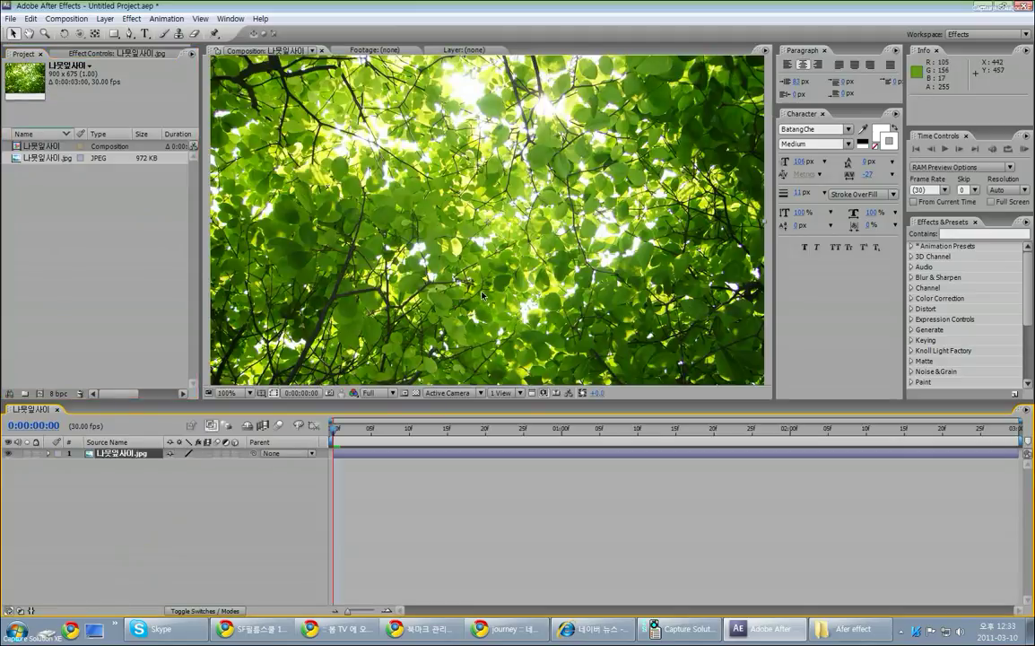
pyautogui.moveTo(345, 128); pyautogui.dragTo(368, 233)
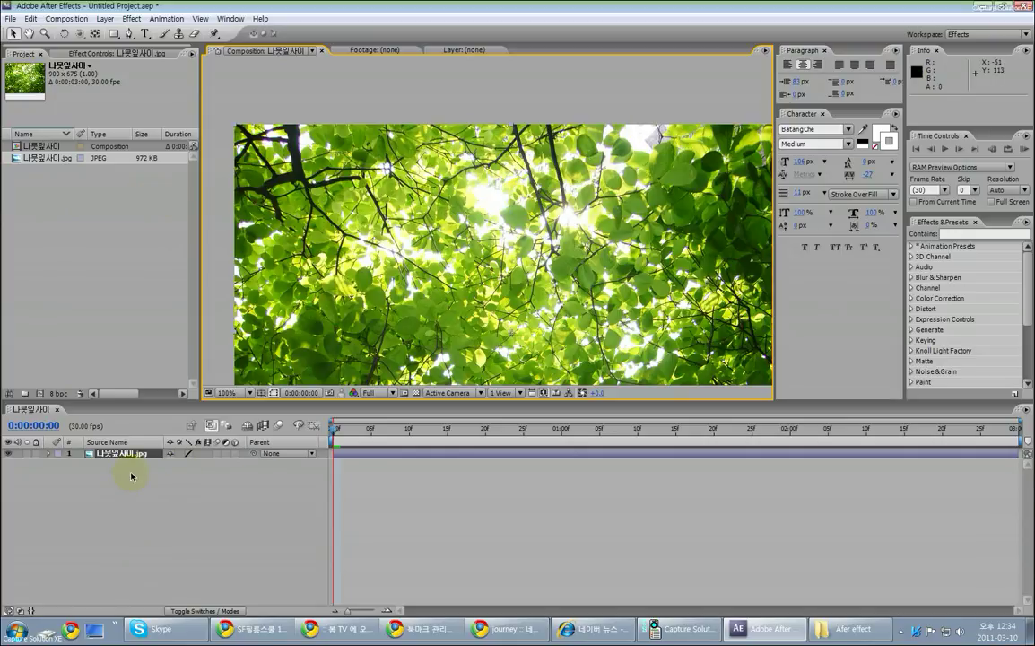
pyautogui.press('h')
pyautogui.moveTo(359, 303); pyautogui.dragTo(341, 257)
pyautogui.press('v')
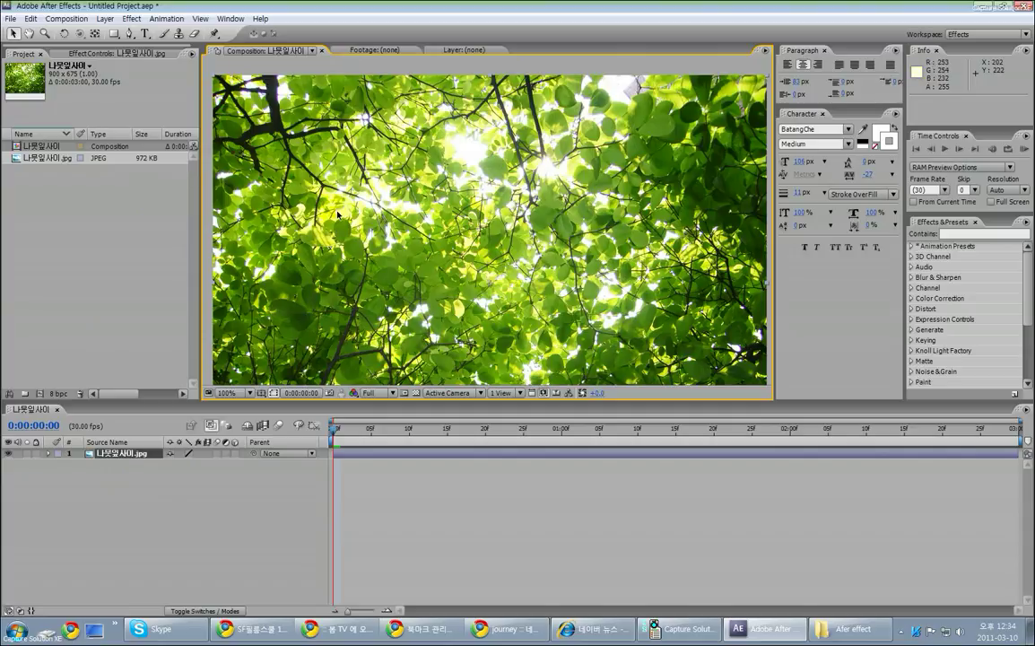
pyautogui.scroll(2, 309, 188)
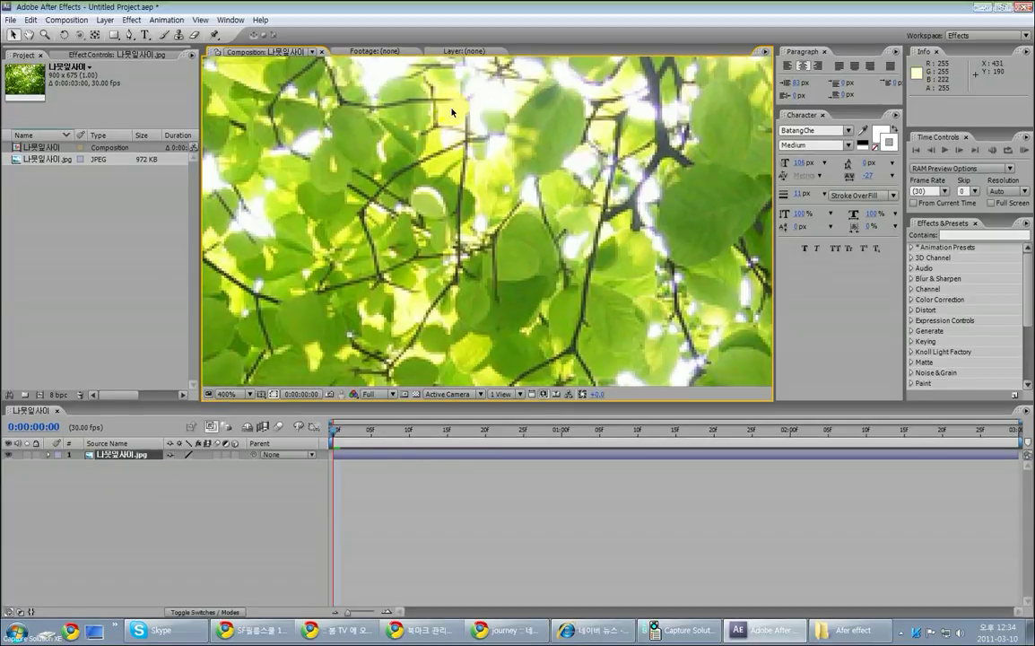
# - Examine the bright sunlit areas across the leaf photo at magnifications from 100% to 400%
pyautogui.scroll(-2, 480, 165)
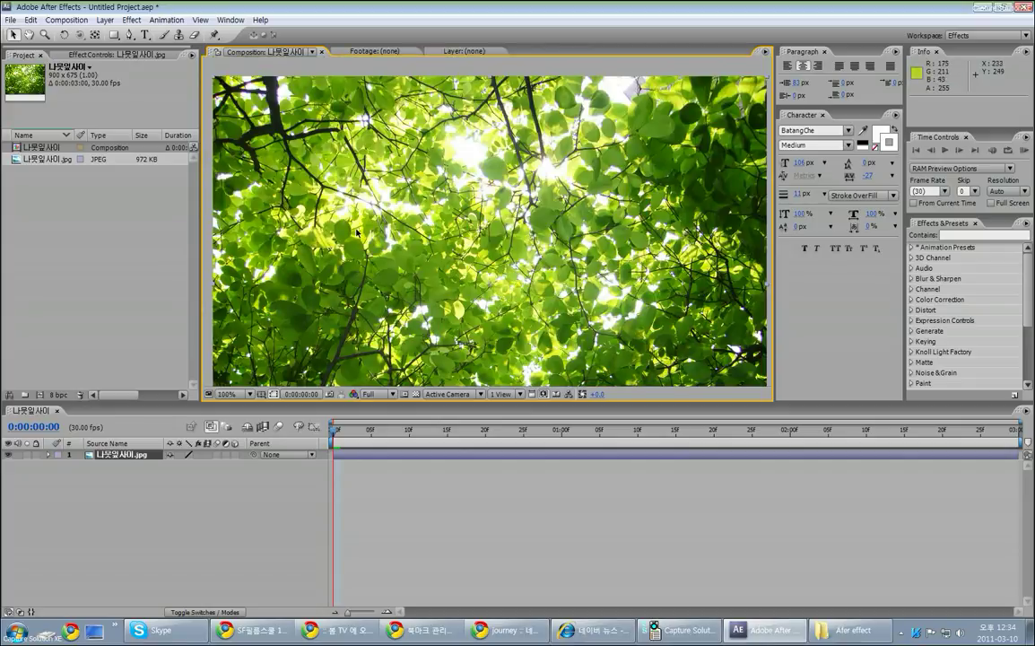
pyautogui.scroll(2, 361, 235)
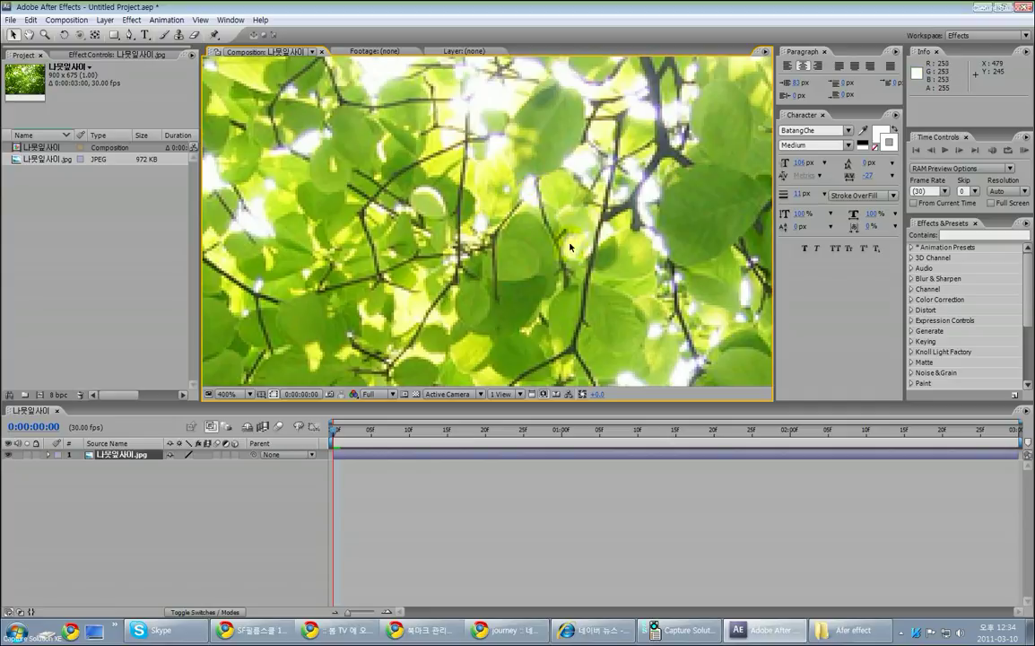
pyautogui.scroll(-1, 570, 236)
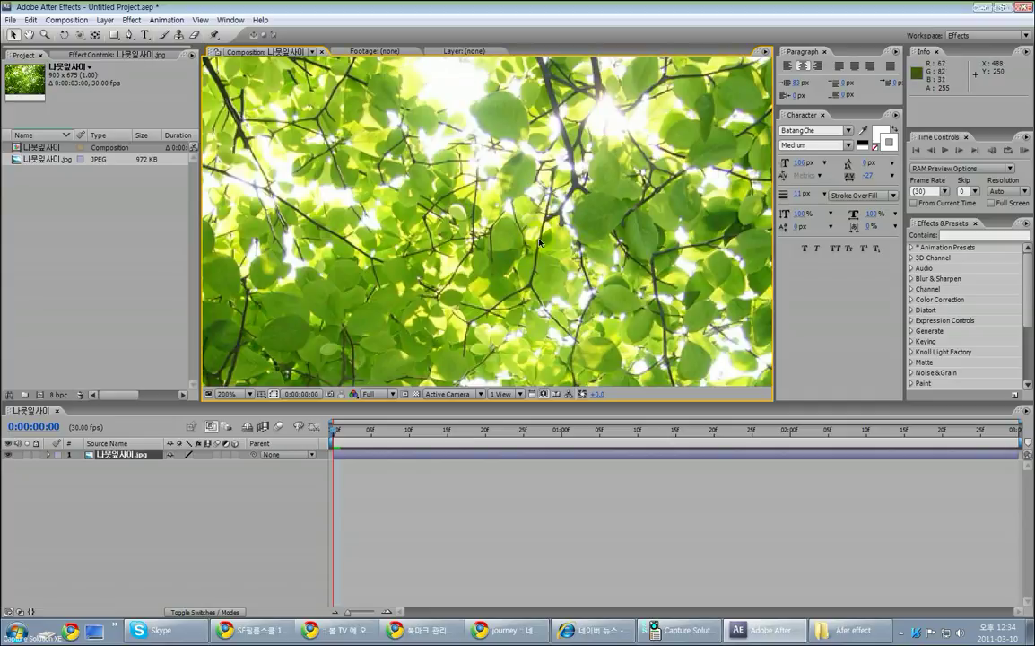
pyautogui.press('h')
pyautogui.moveTo(409, 190); pyautogui.dragTo(569, 233)
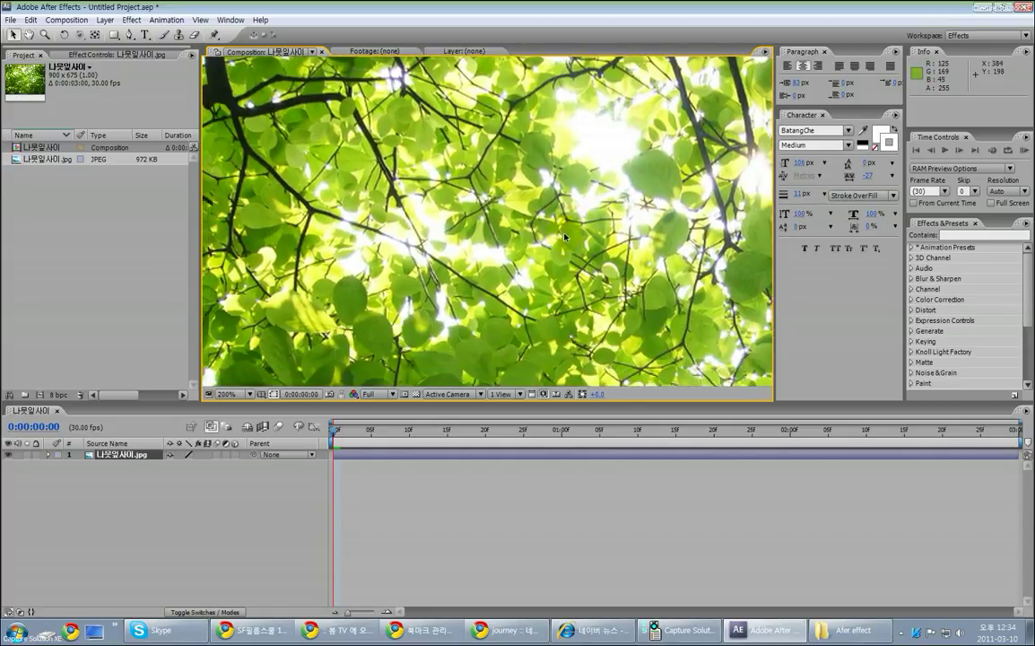
pyautogui.press('v')
pyautogui.scroll(1, 443, 216)
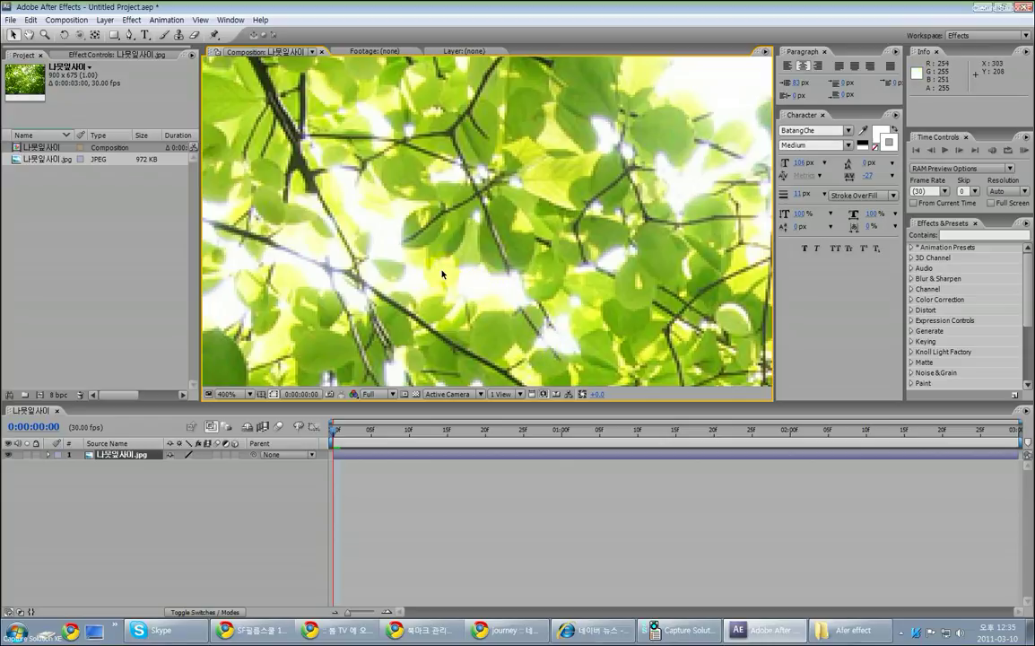
pyautogui.scroll(-1, 562, 242)
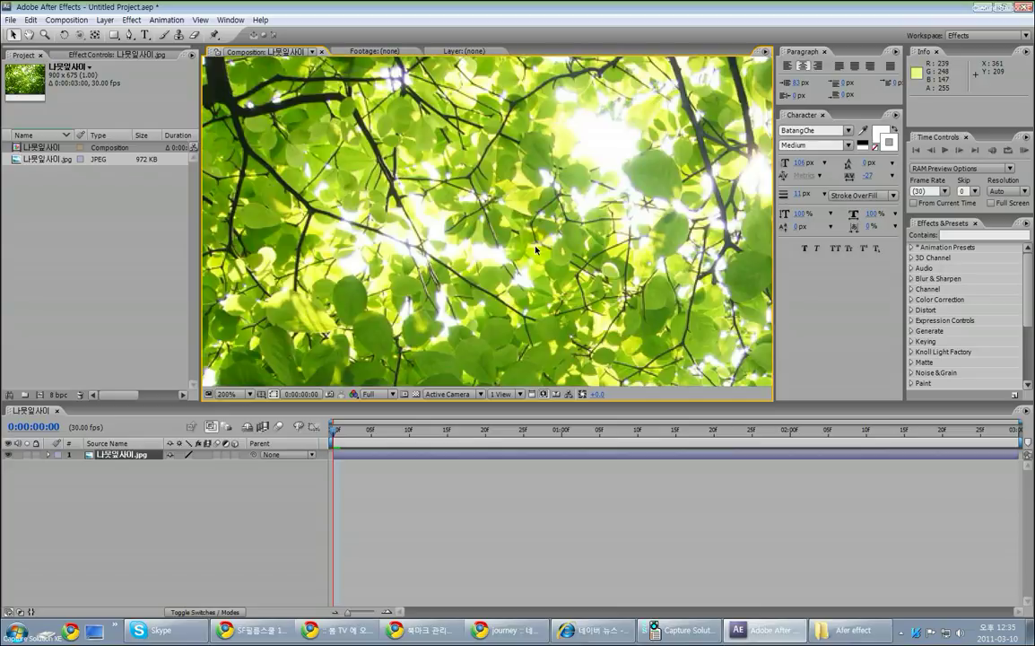
pyautogui.moveTo(561, 167); pyautogui.dragTo(453, 260)
pyautogui.moveTo(444, 303); pyautogui.dragTo(446, 209)
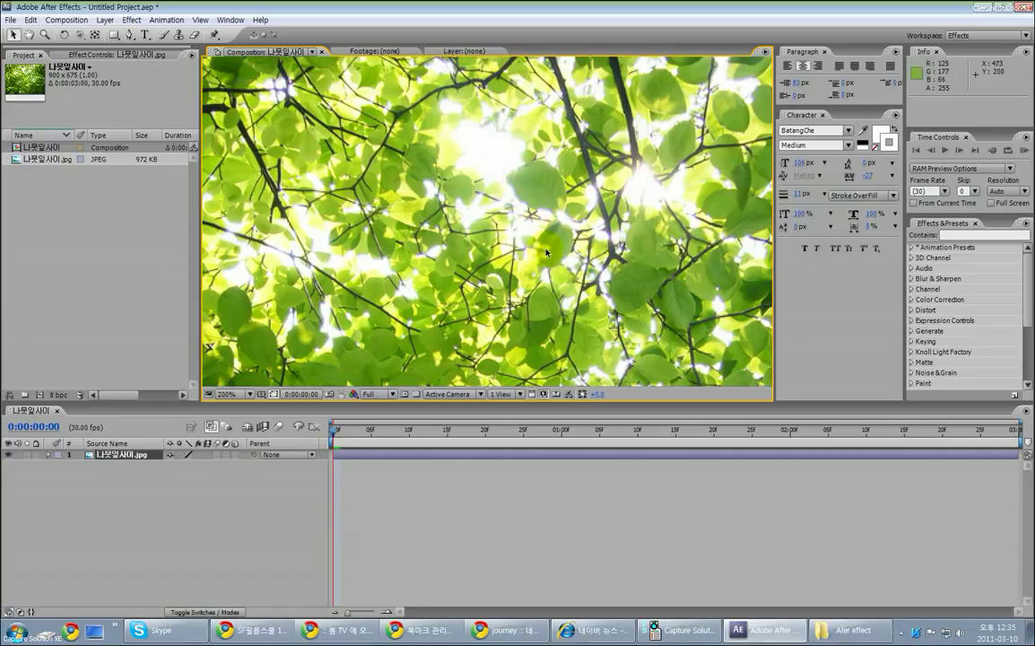
pyautogui.scroll(-1, 559, 239)
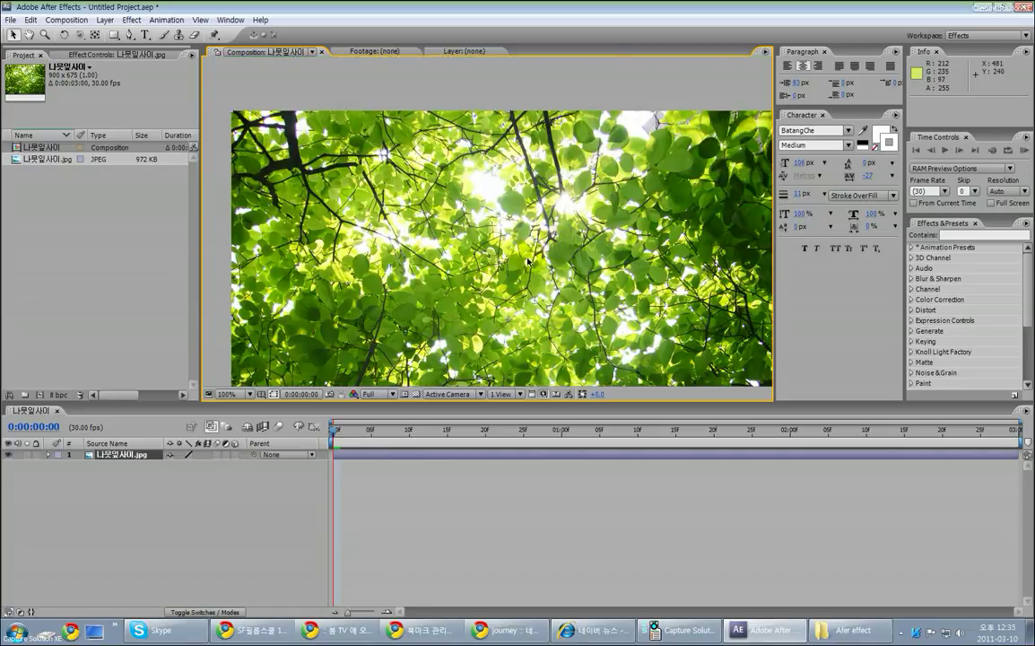
pyautogui.moveTo(559, 239); pyautogui.dragTo(504, 203)
pyautogui.scroll(1, 522, 223)
pyautogui.scroll(-1, 524, 240)
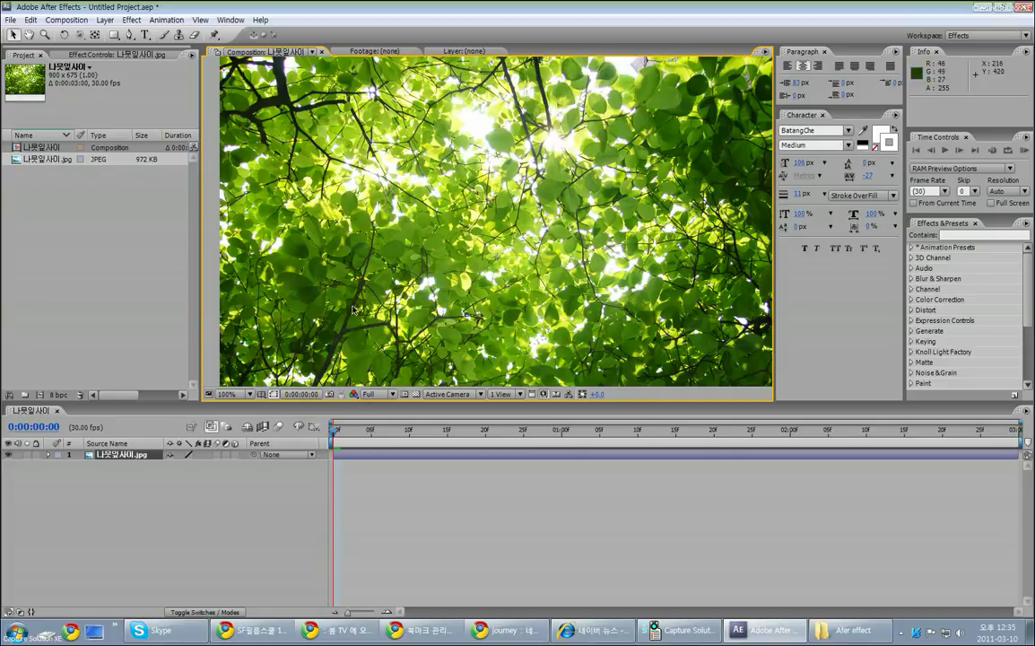
# - View the leaf photo's Red, Green and Blue channels one after another in the composition view
pyautogui.click(355, 395)
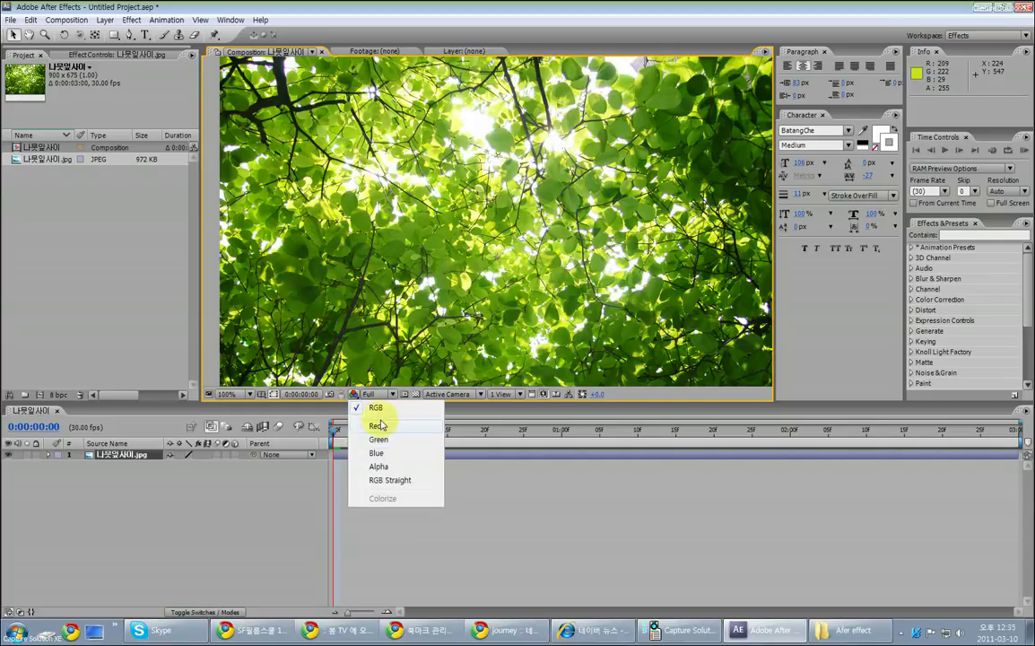
pyautogui.click(300, 377)
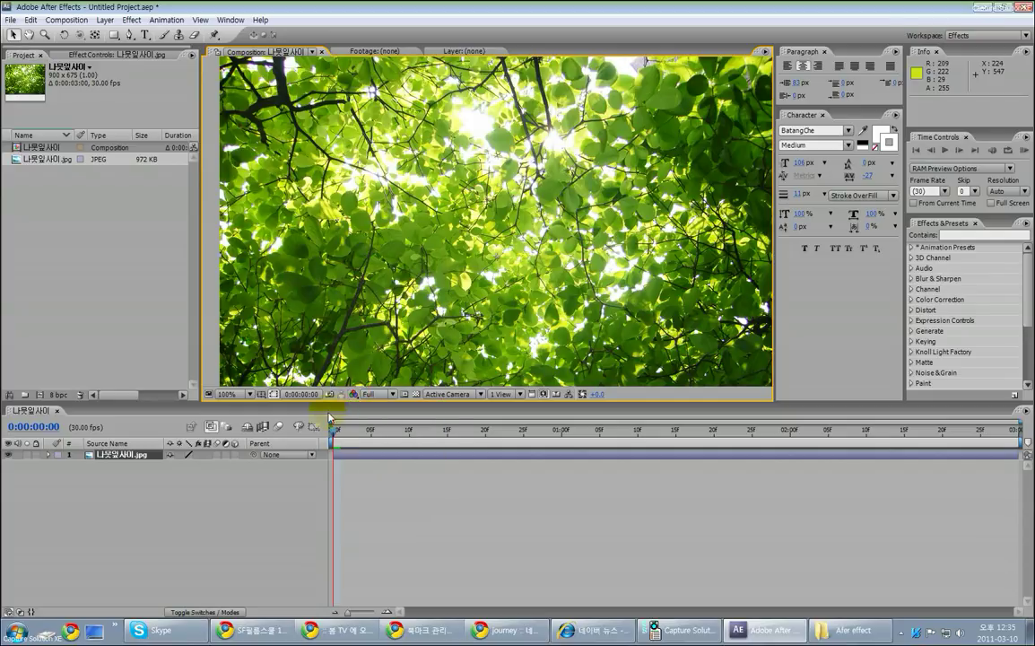
pyautogui.click(355, 394)
pyautogui.click(376, 426)
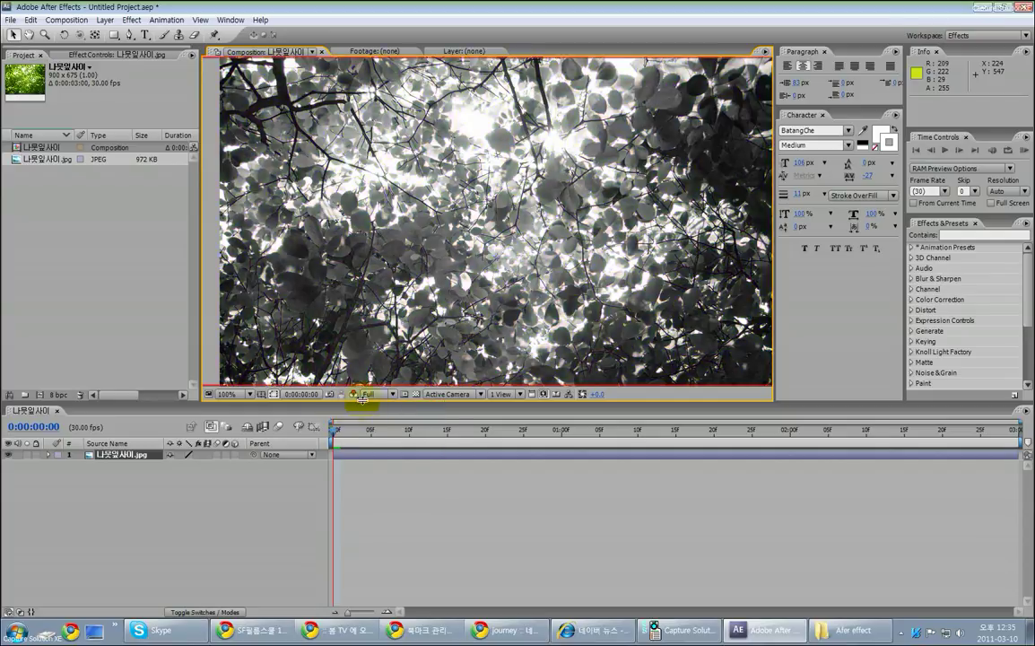
pyautogui.click(355, 394)
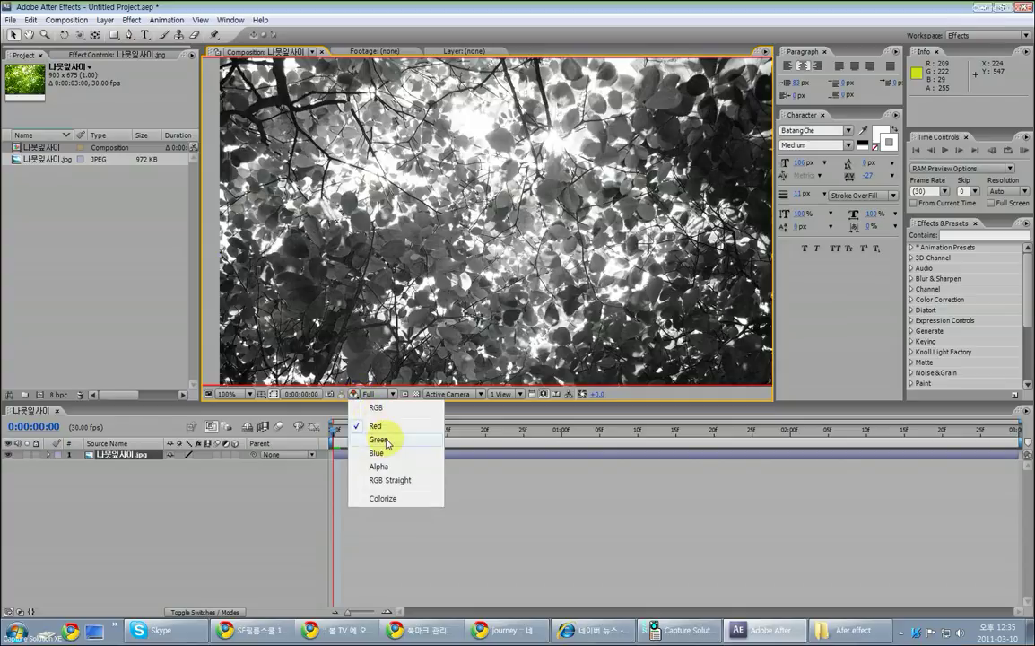
pyautogui.click(386, 440)
pyautogui.click(354, 397)
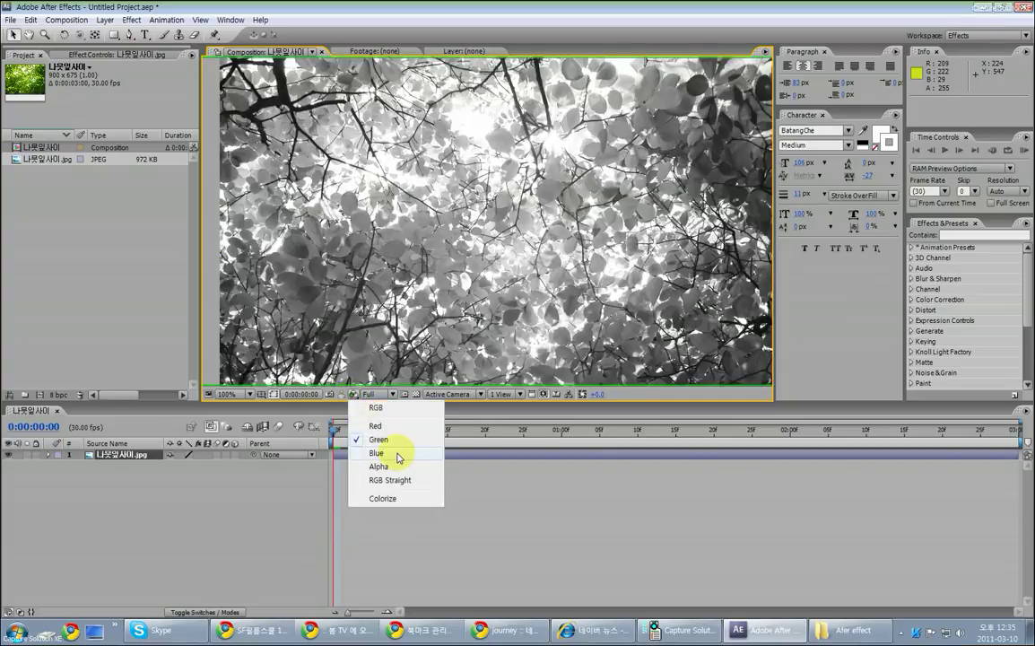
pyautogui.click(394, 455)
# - Compare the photo's Green and Red channels again, ending with the Blue channel shown
pyautogui.click(355, 397)
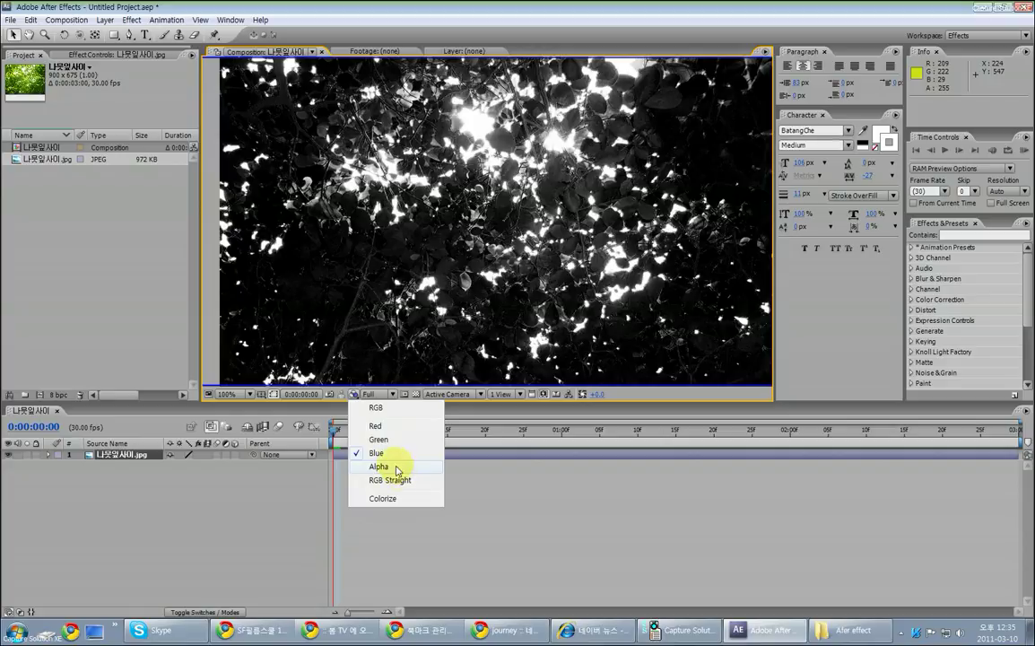
pyautogui.click(395, 443)
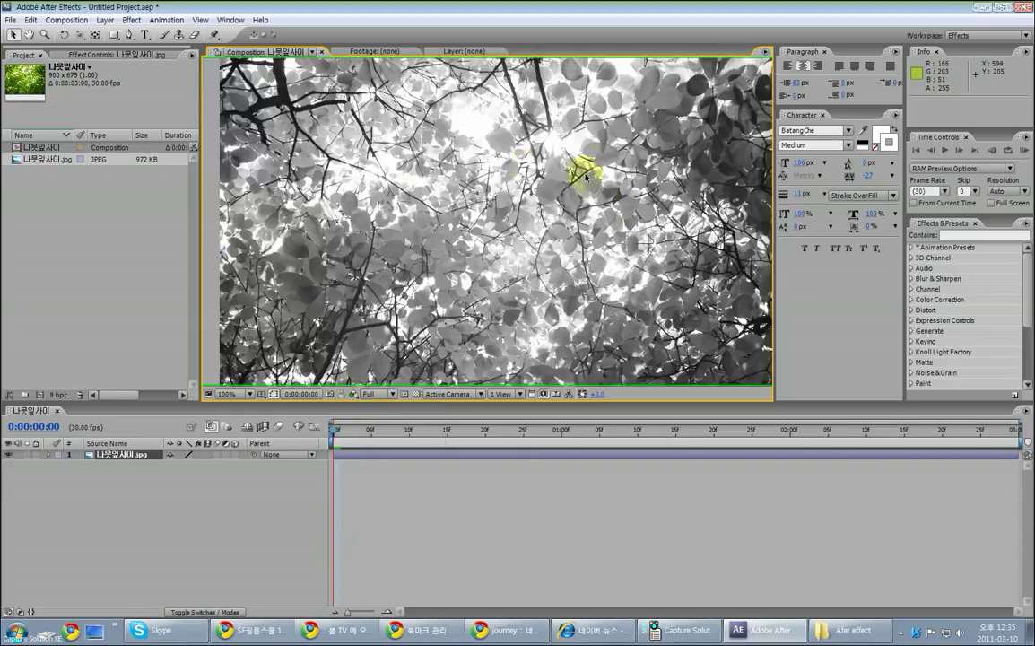
pyautogui.click(354, 396)
pyautogui.click(373, 425)
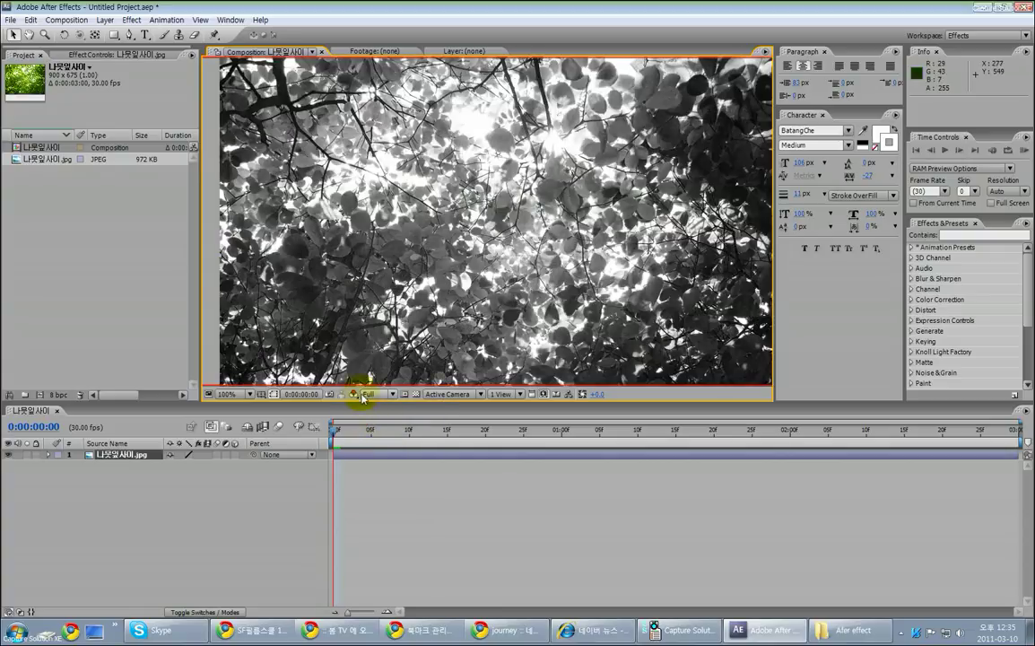
pyautogui.click(356, 394)
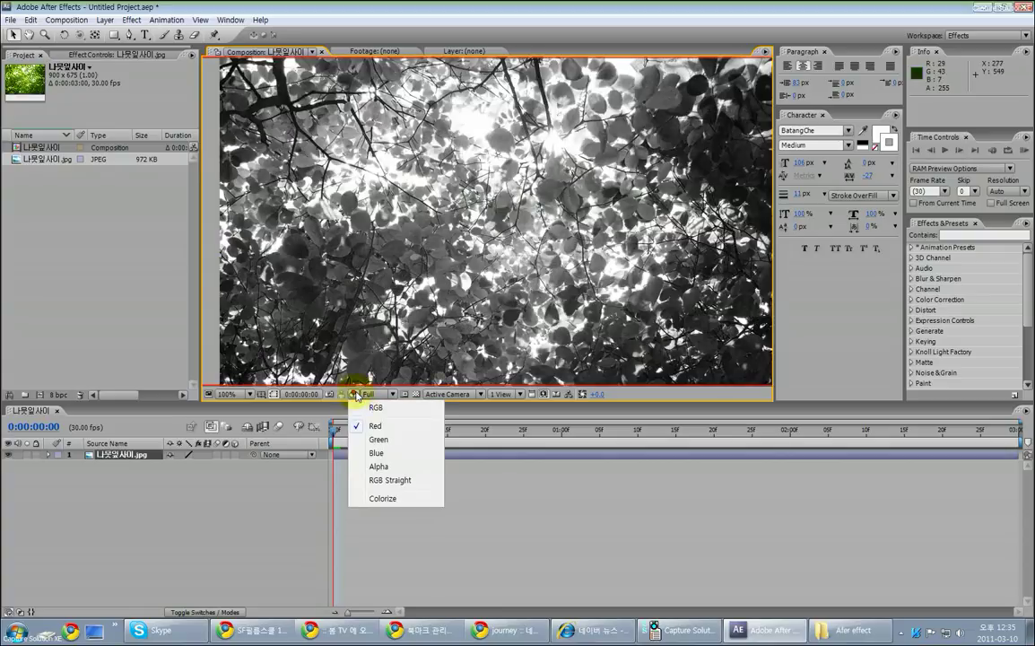
pyautogui.click(401, 457)
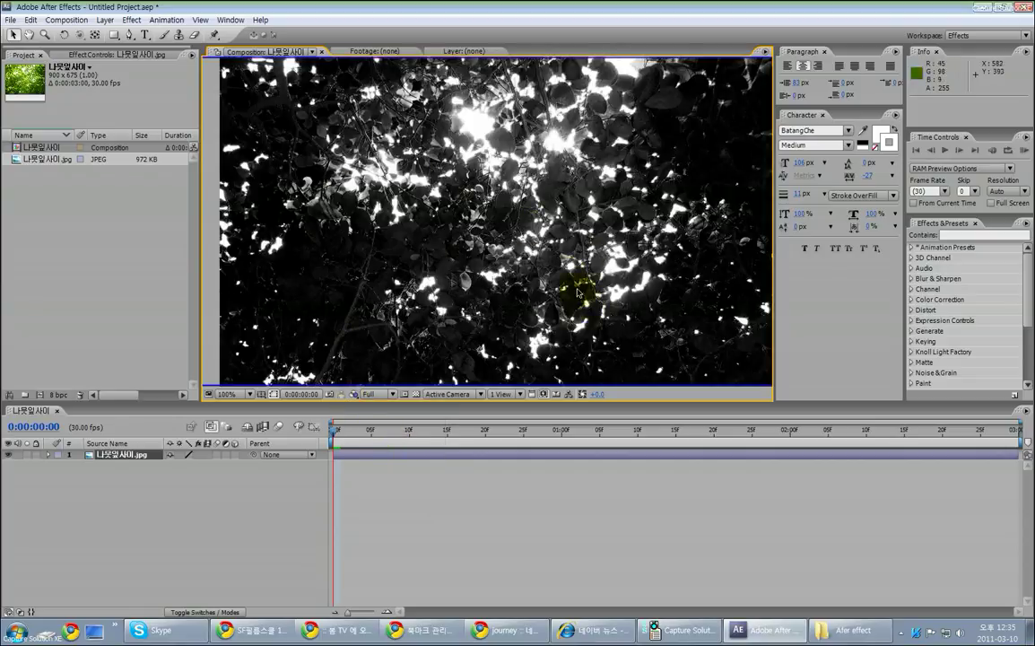
# - Undo the creation of the composition and create it again from 나뭇잎사이.jpg
pyautogui.hotkey('ctrl', 'z')
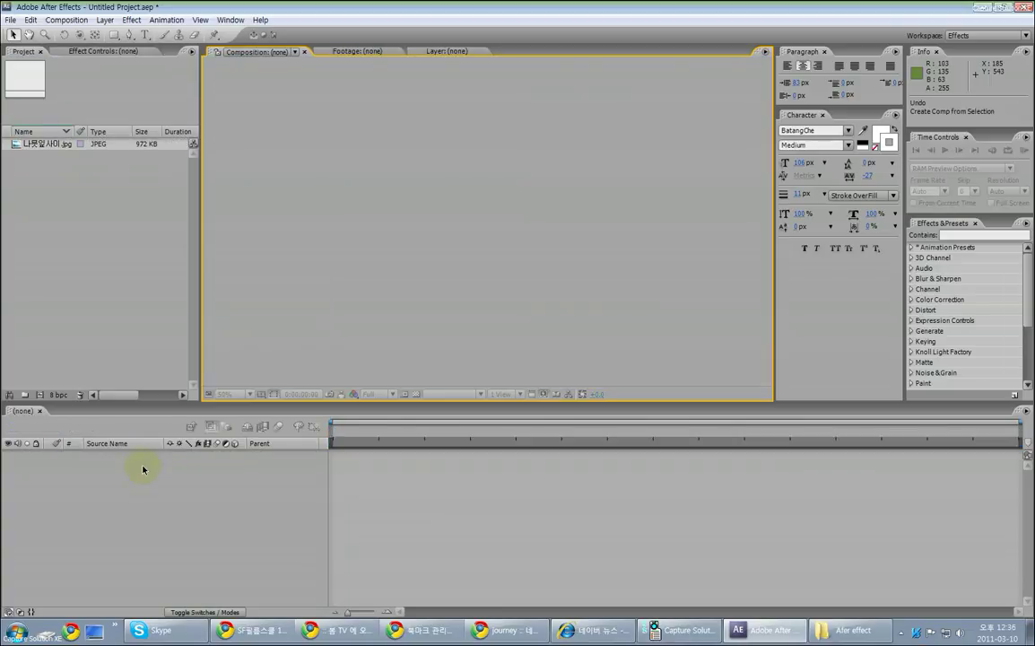
pyautogui.moveTo(63, 146); pyautogui.dragTo(121, 478)
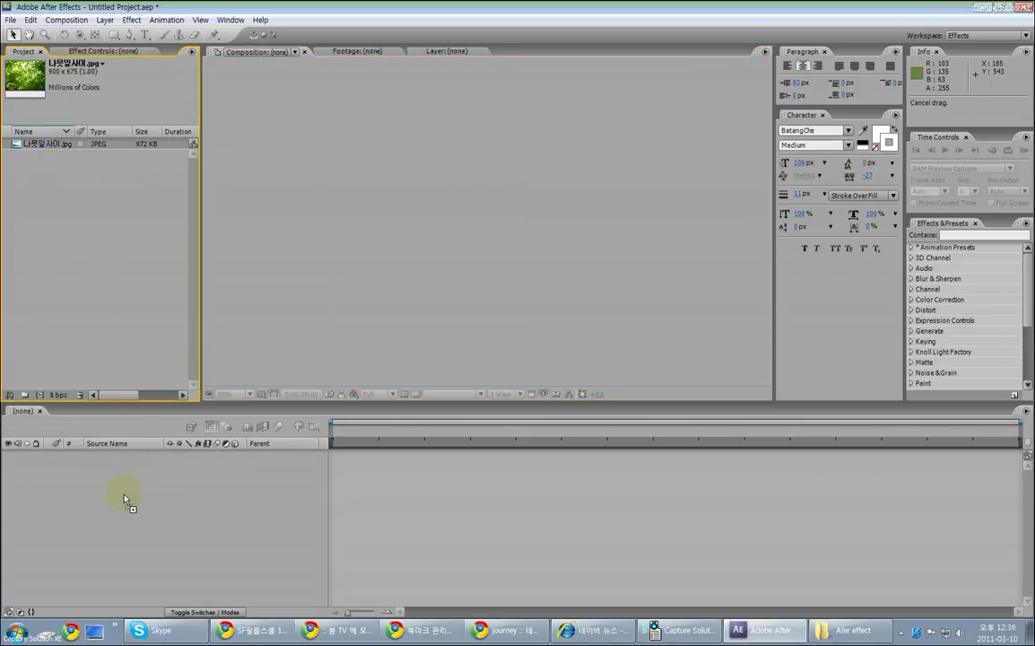
# - Apply the Shift Channels effect to the 나뭇잎사이.jpg layer
pyautogui.rightClick(124, 456)
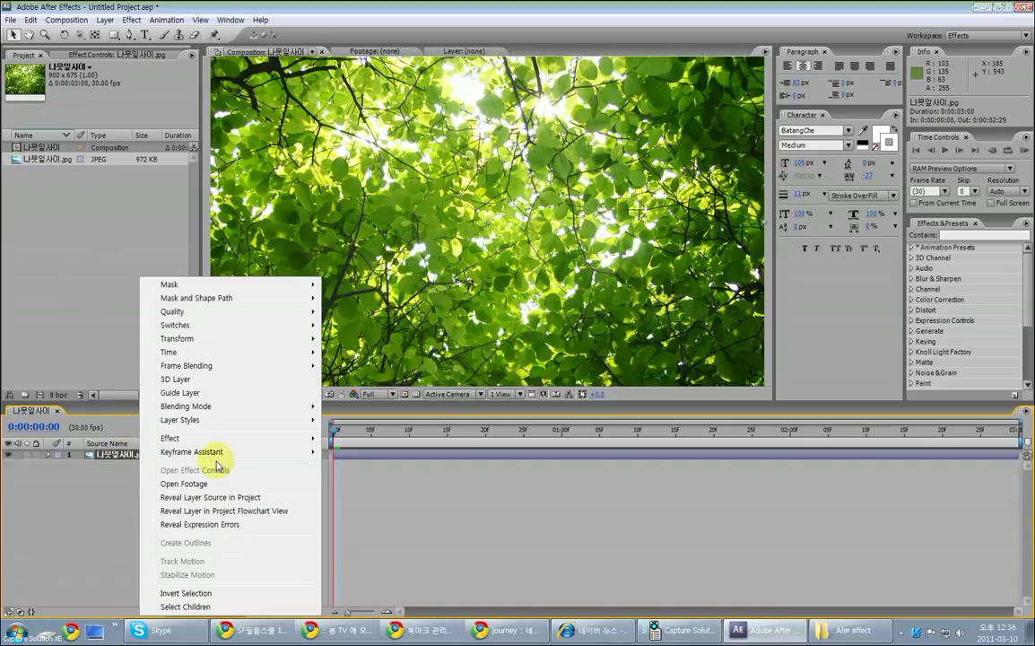
pyautogui.moveTo(229, 439)
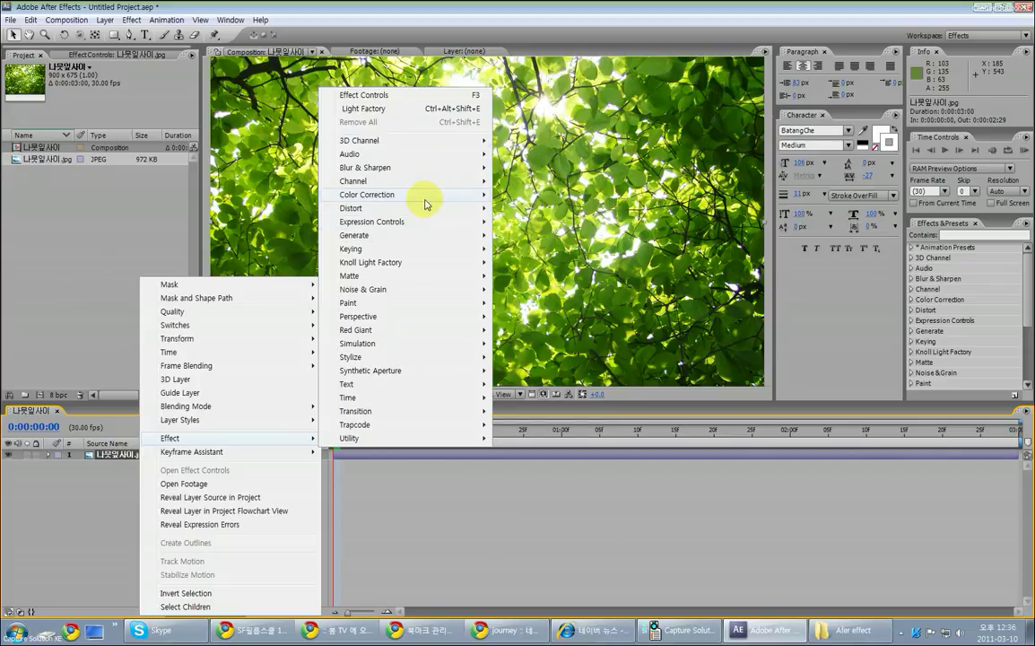
pyautogui.moveTo(427, 204)
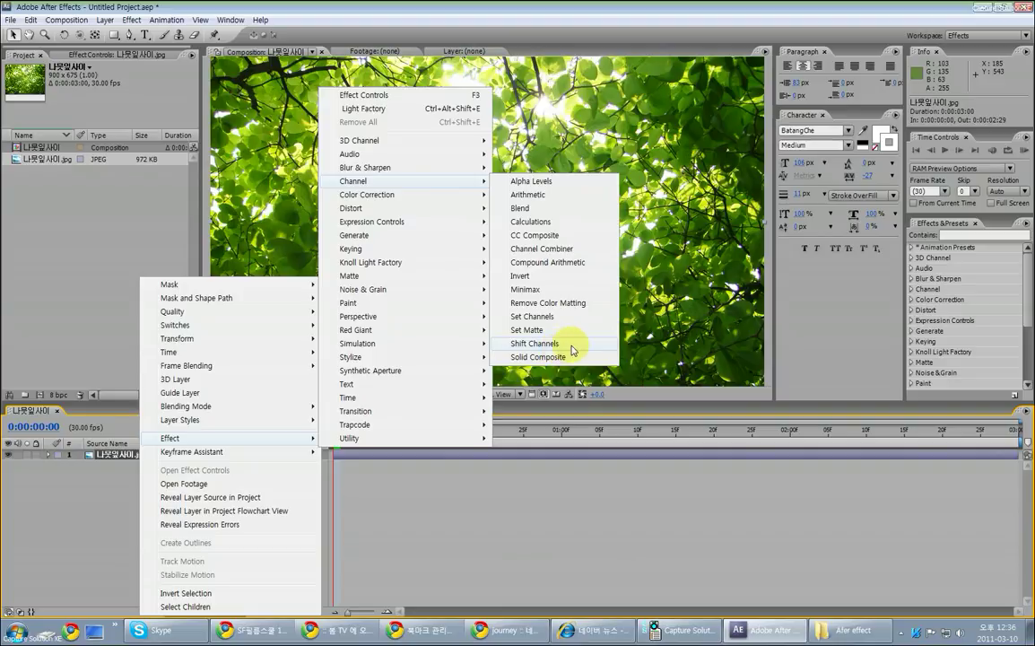
pyautogui.click(535, 343)
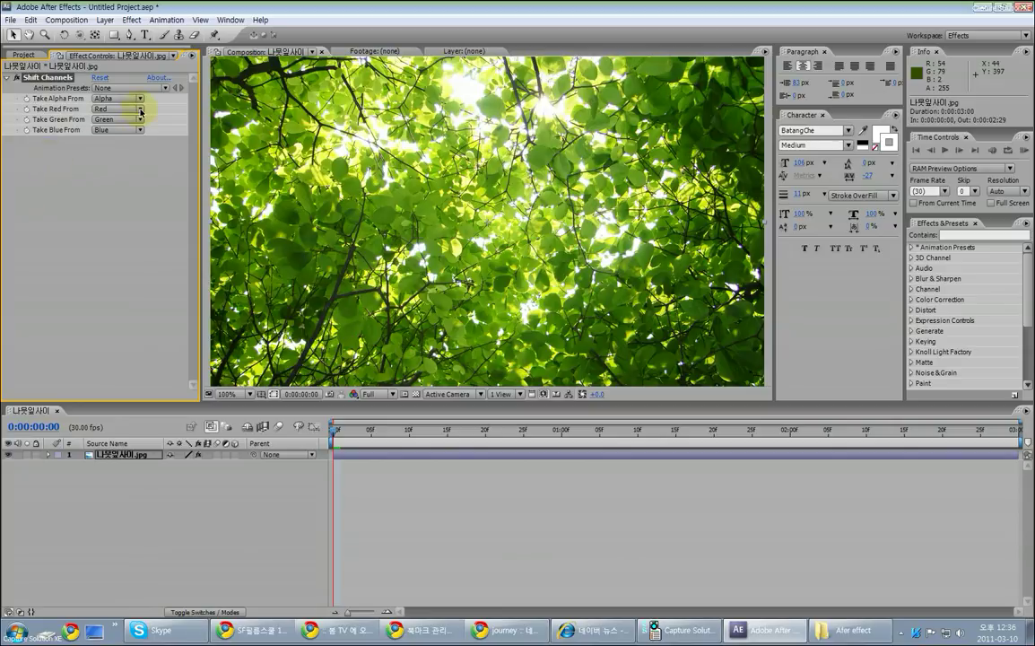
# - Set Take Green From and Take Red From to Blue in the Shift Channels effect
pyautogui.click(124, 113)
pyautogui.click(47, 145)
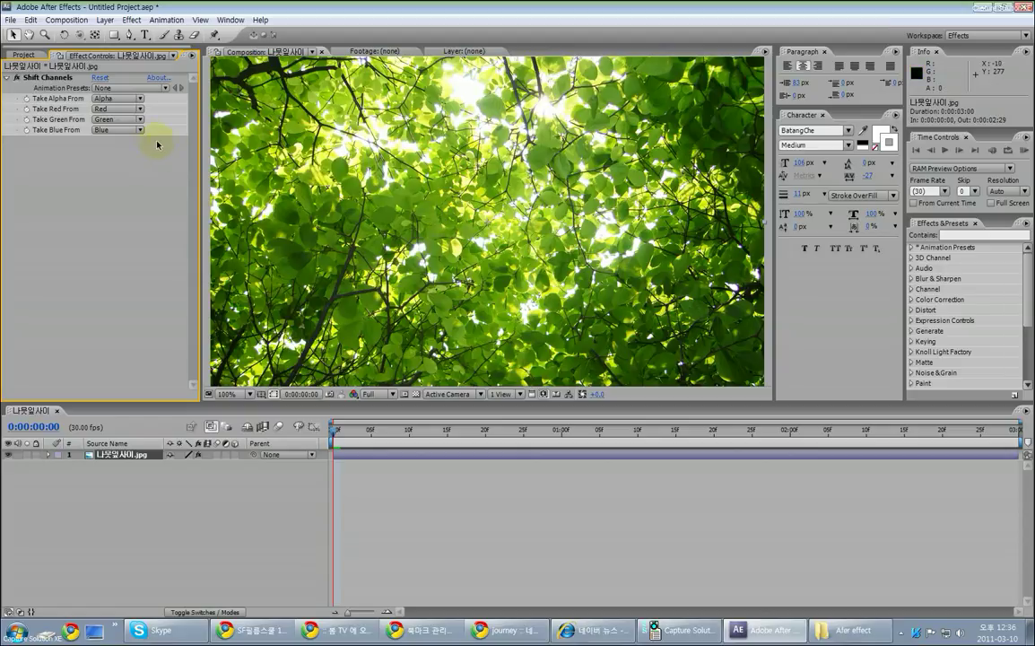
pyautogui.click(126, 120)
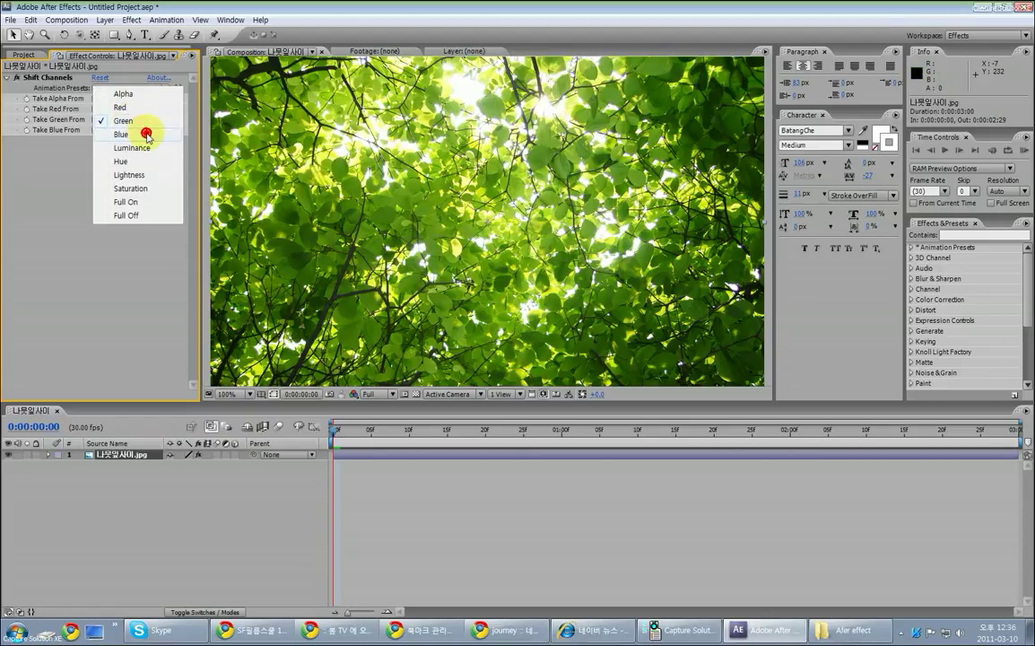
pyautogui.click(142, 134)
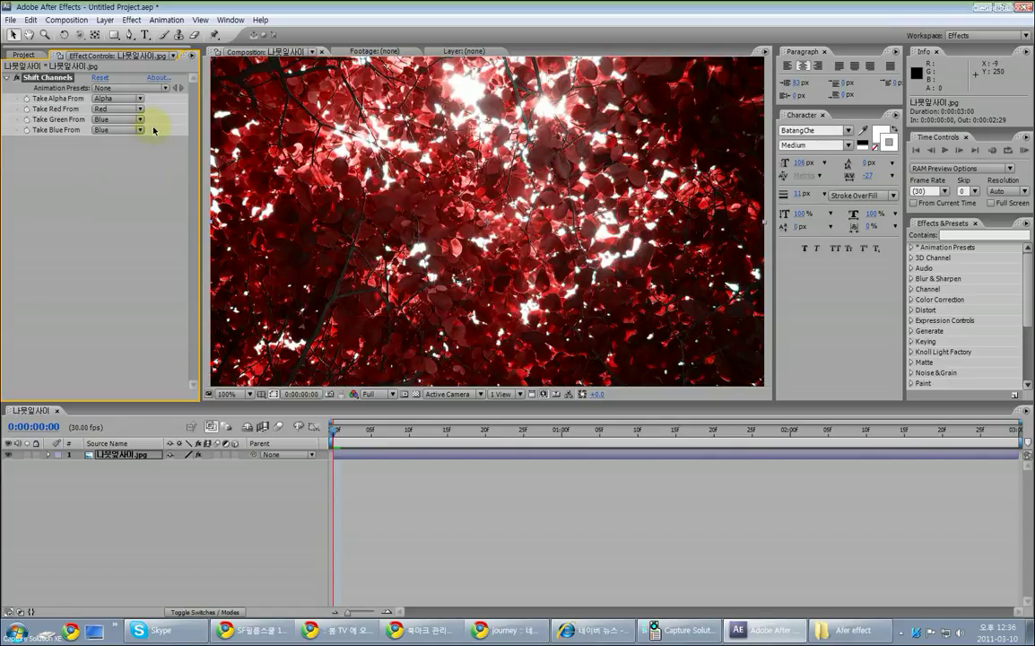
pyautogui.click(128, 109)
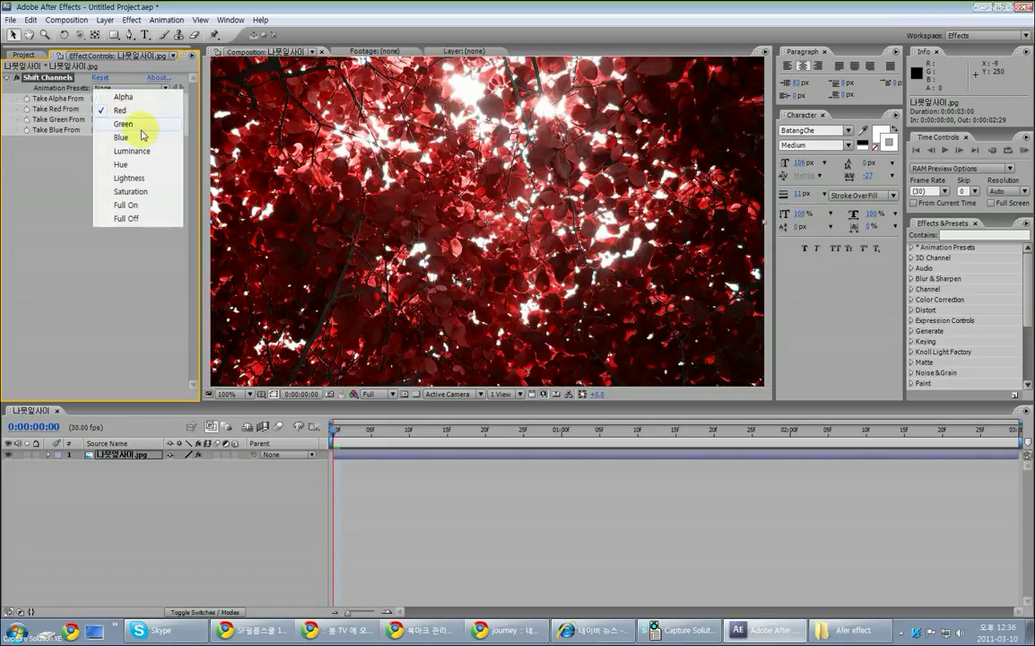
pyautogui.click(143, 133)
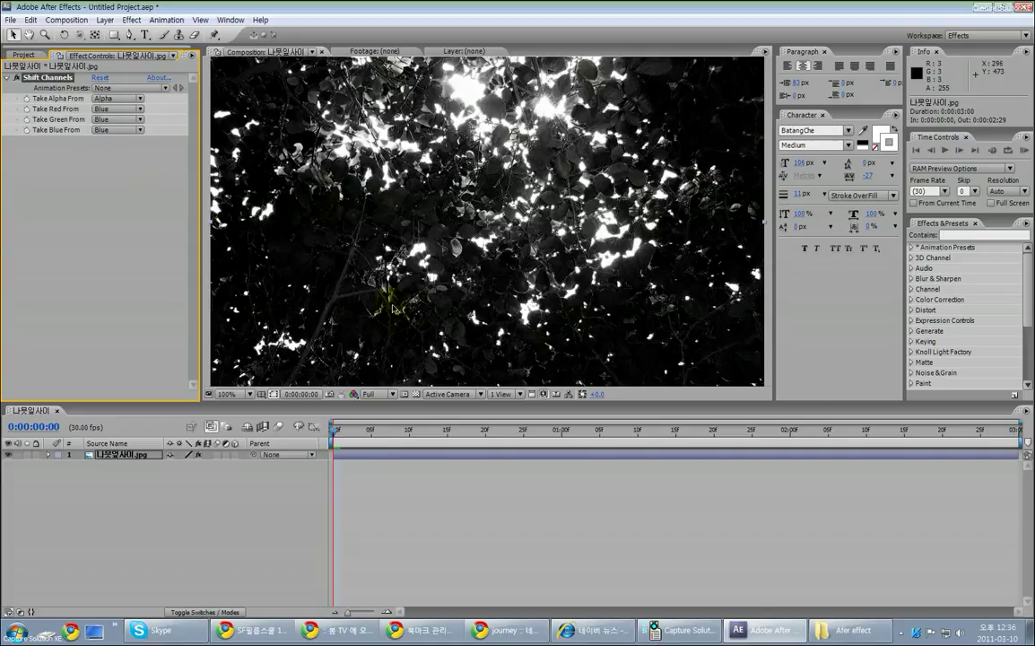
# - Apply the Levels effect from the Color Correction group to the 나뭇잎사이.jpg layer
pyautogui.click(131, 461)
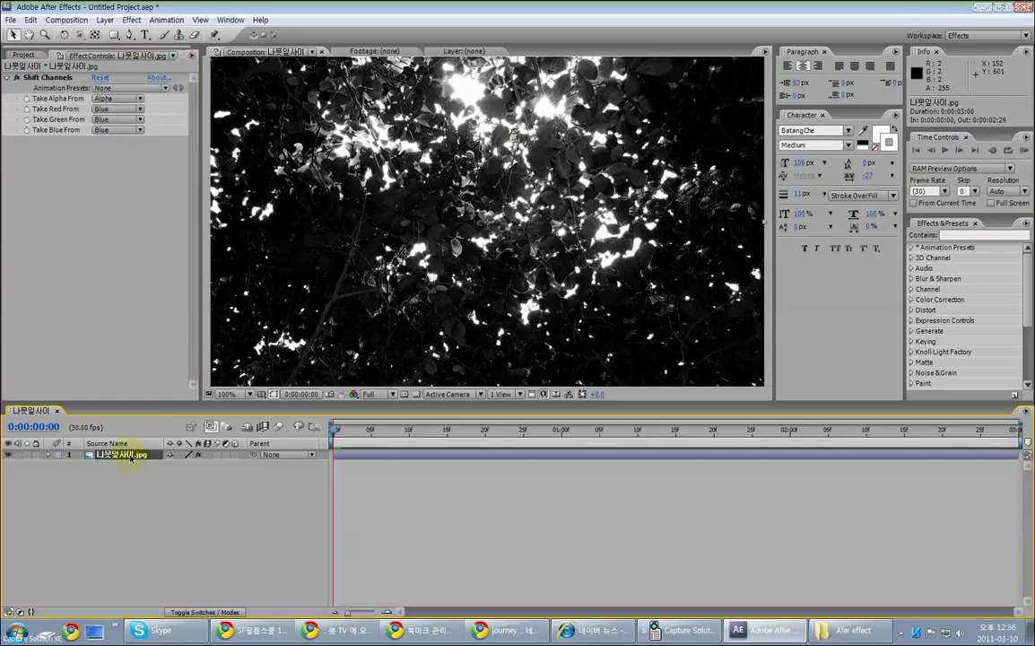
pyautogui.rightClick(131, 461)
pyautogui.moveTo(143, 452)
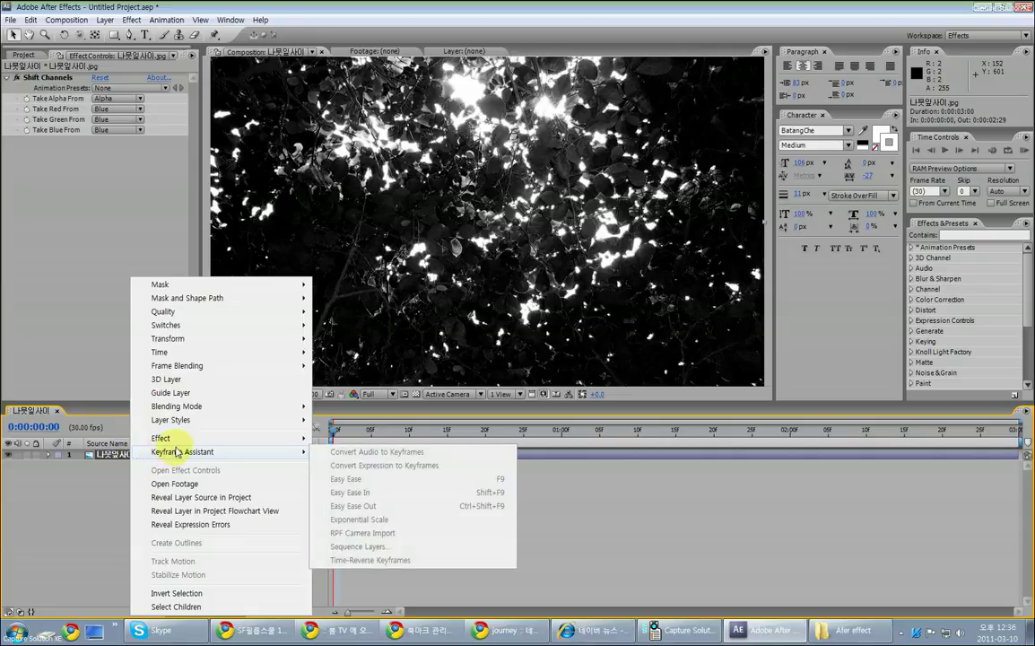
pyautogui.moveTo(179, 439)
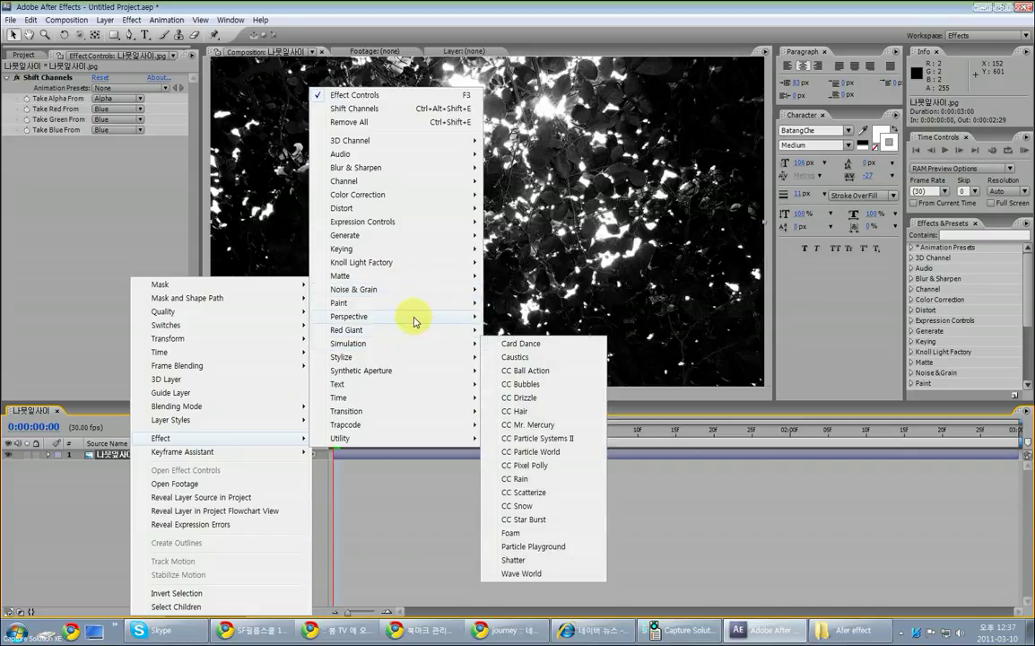
pyautogui.moveTo(400, 362)
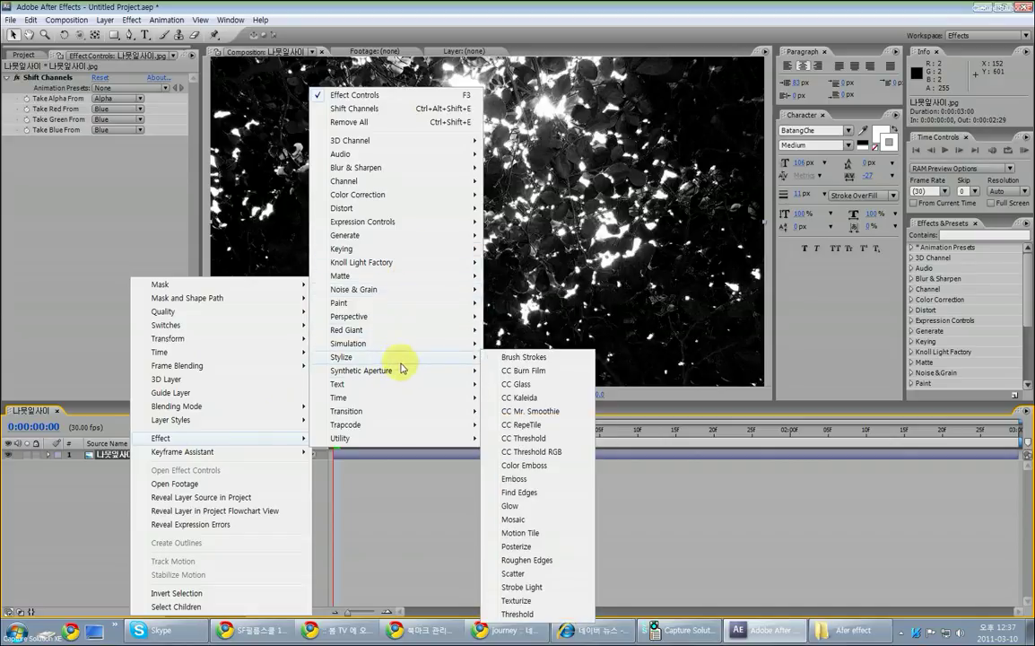
pyautogui.moveTo(428, 372)
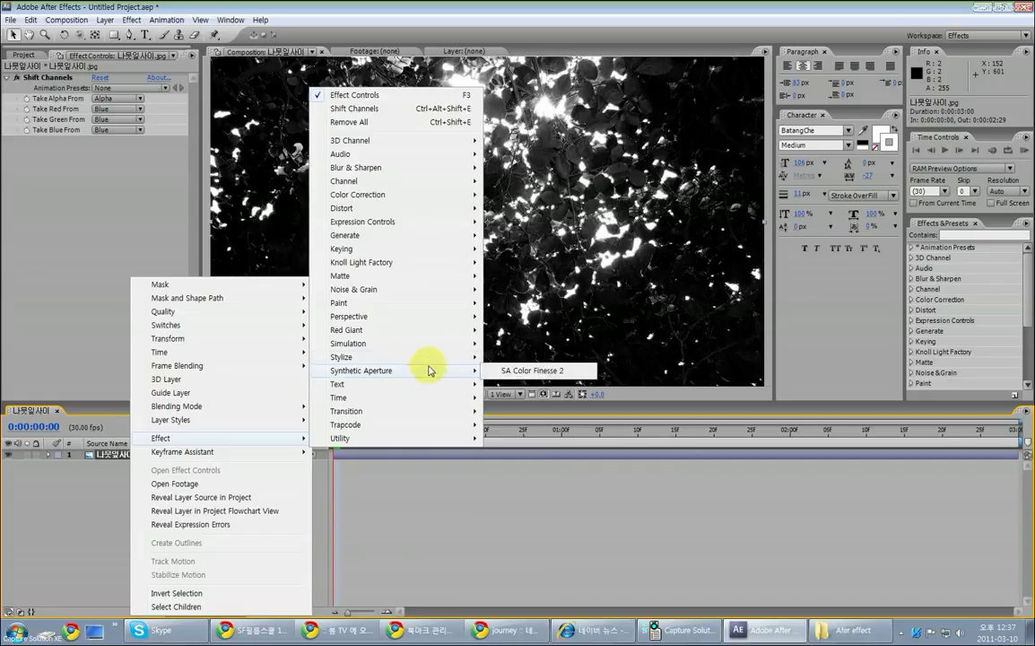
pyautogui.moveTo(430, 331)
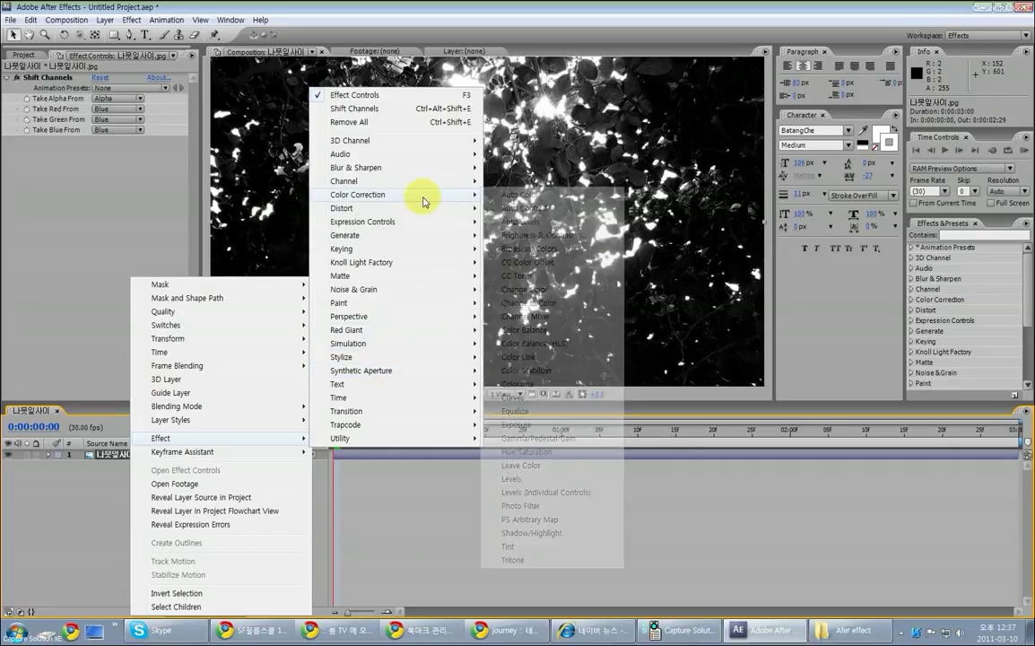
pyautogui.click(578, 480)
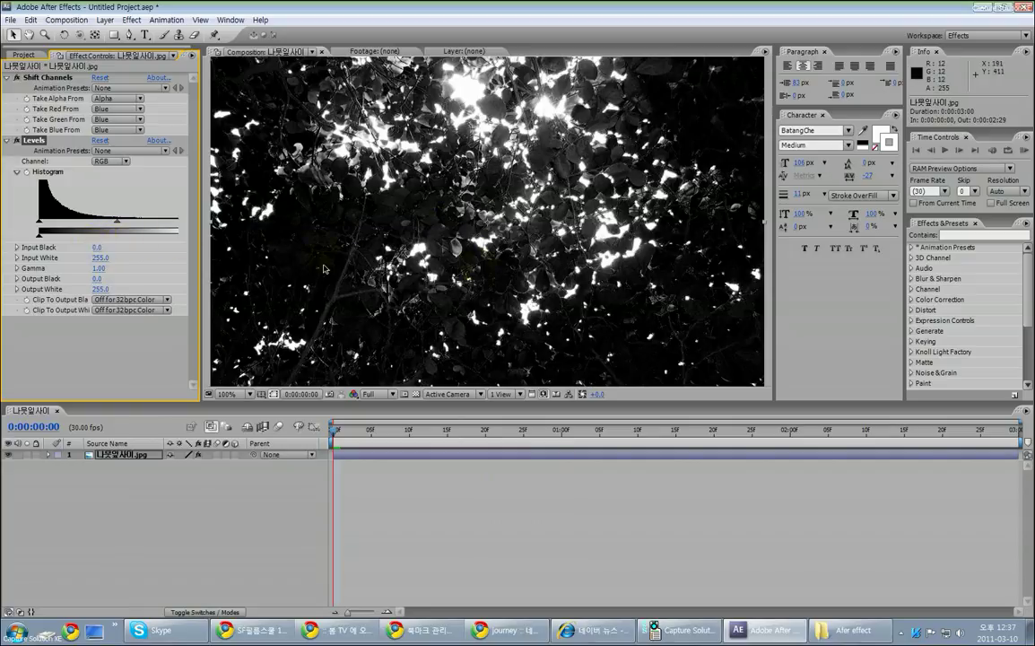
# - Raise the Levels effect's Input Black to 124.9 so only the bright gaps between the leaves stay white
pyautogui.scroll(-1, 538, 224)
pyautogui.scroll(1, 538, 231)
pyautogui.scroll(-2, 538, 240)
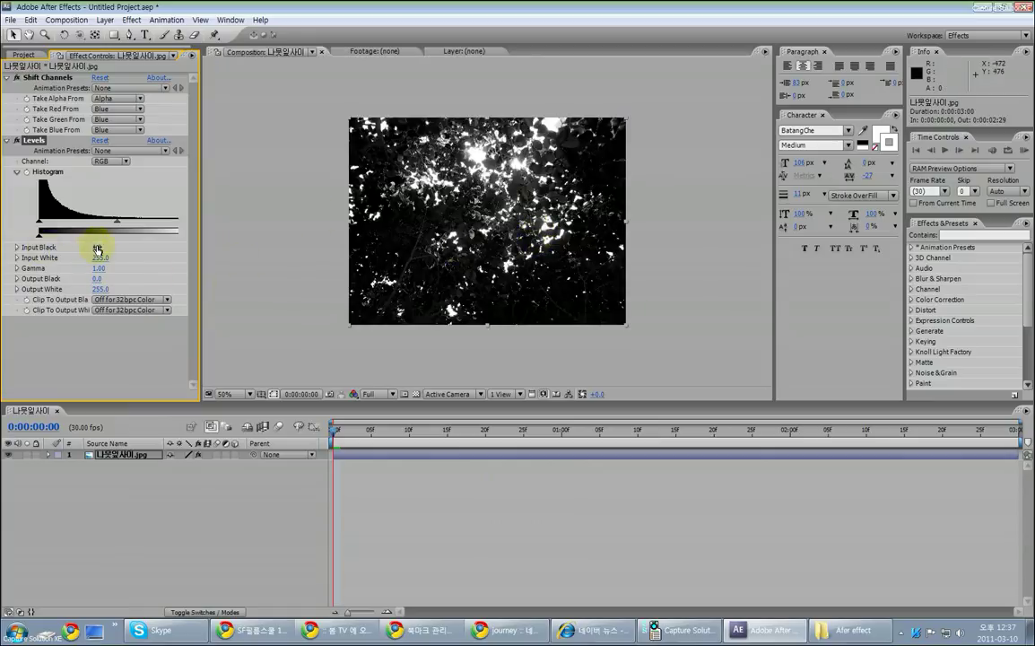
pyautogui.moveTo(97, 246); pyautogui.dragTo(145, 247)
pyautogui.press('/')
pyautogui.press(',')
pyautogui.press(',')
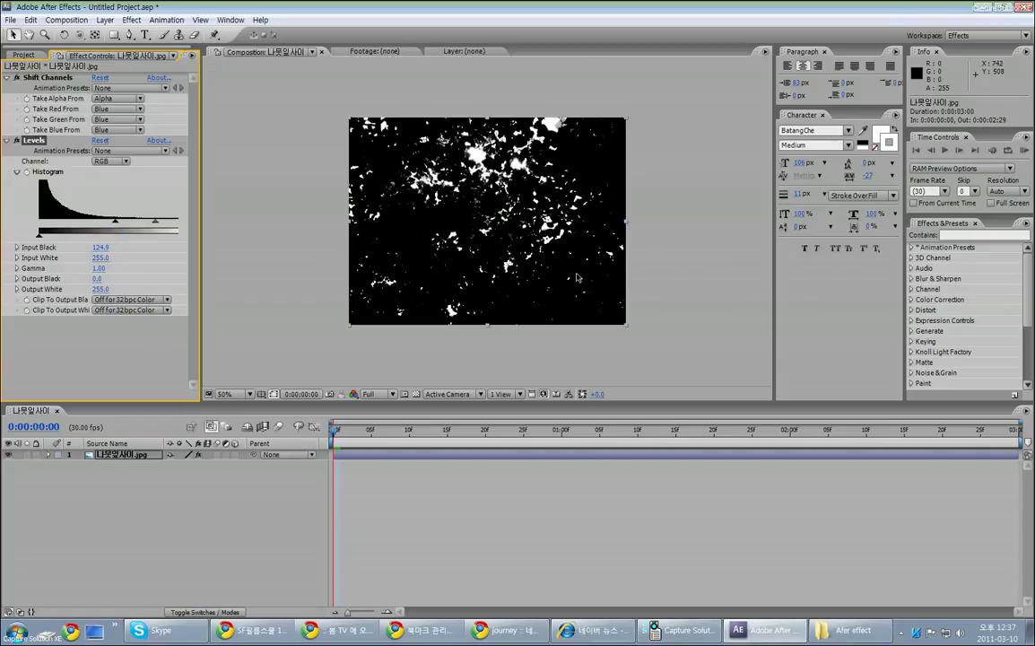
pyautogui.scroll(1, 572, 281)
pyautogui.scroll(-1, 662, 277)
pyautogui.click(668, 273)
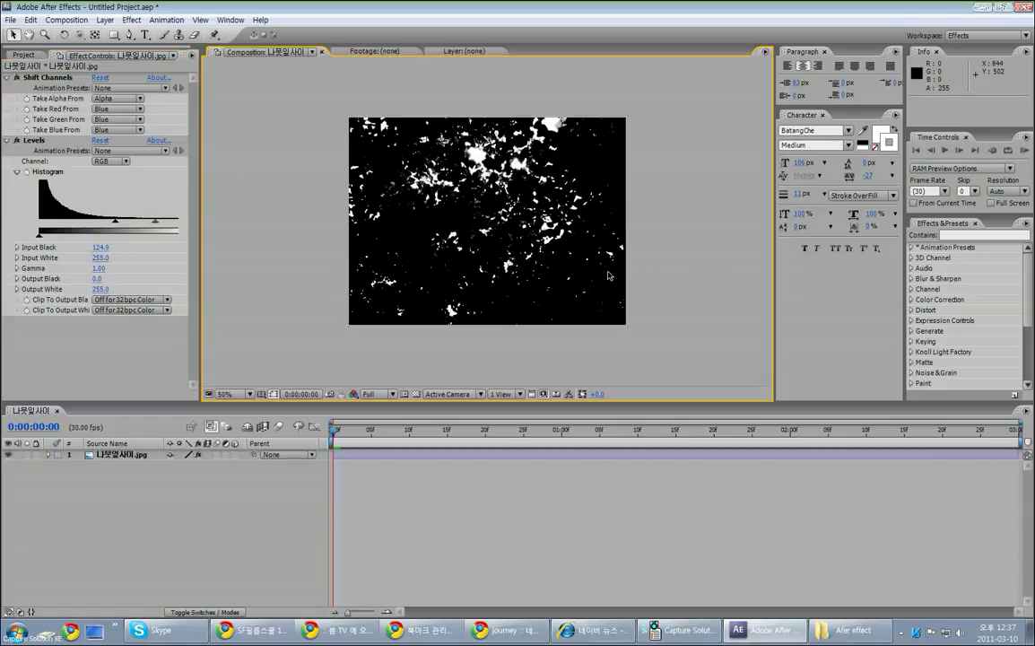
pyautogui.scroll(1, 600, 278)
pyautogui.moveTo(524, 179); pyautogui.dragTo(461, 184)
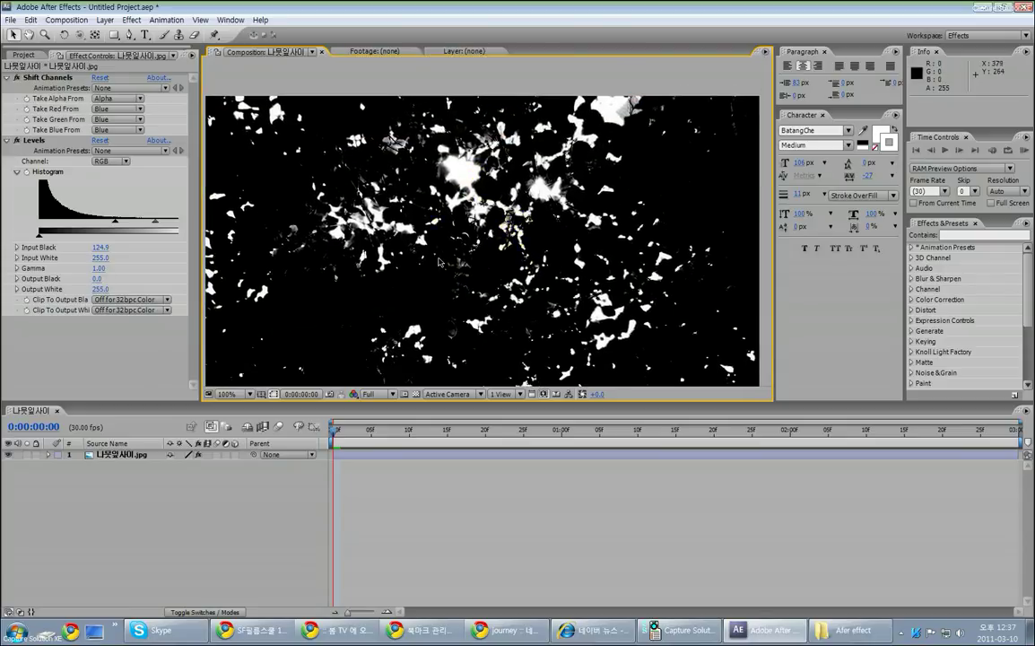
pyautogui.moveTo(423, 211); pyautogui.dragTo(492, 161)
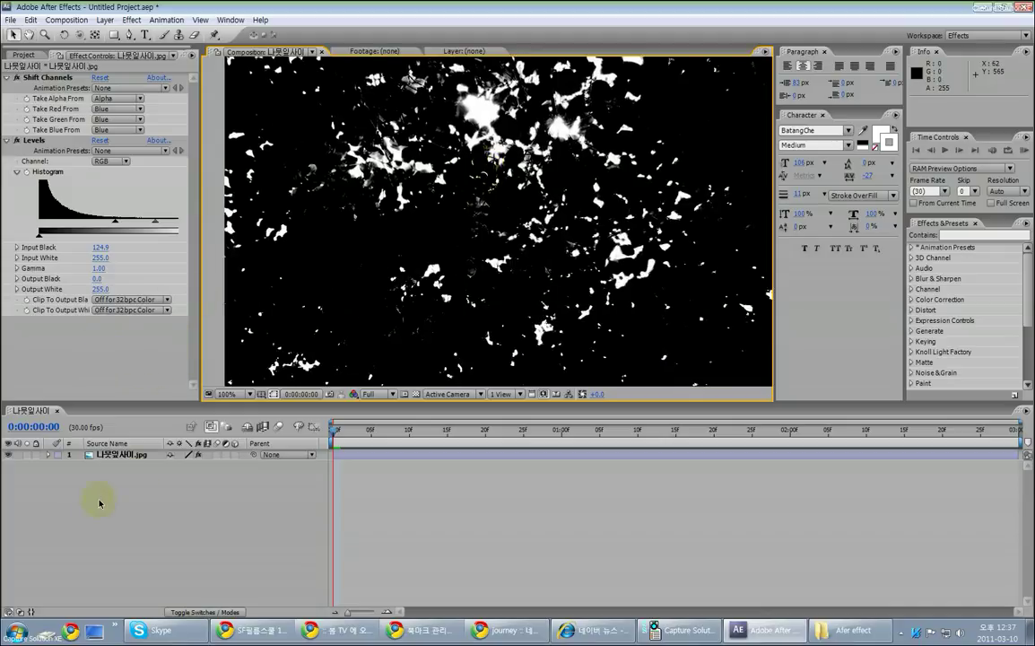
# - Add 나뭇잎사이.jpg again beneath the existing layer and set its track matte to Luma Matte
pyautogui.click(24, 55)
pyautogui.moveTo(37, 158); pyautogui.dragTo(113, 490)
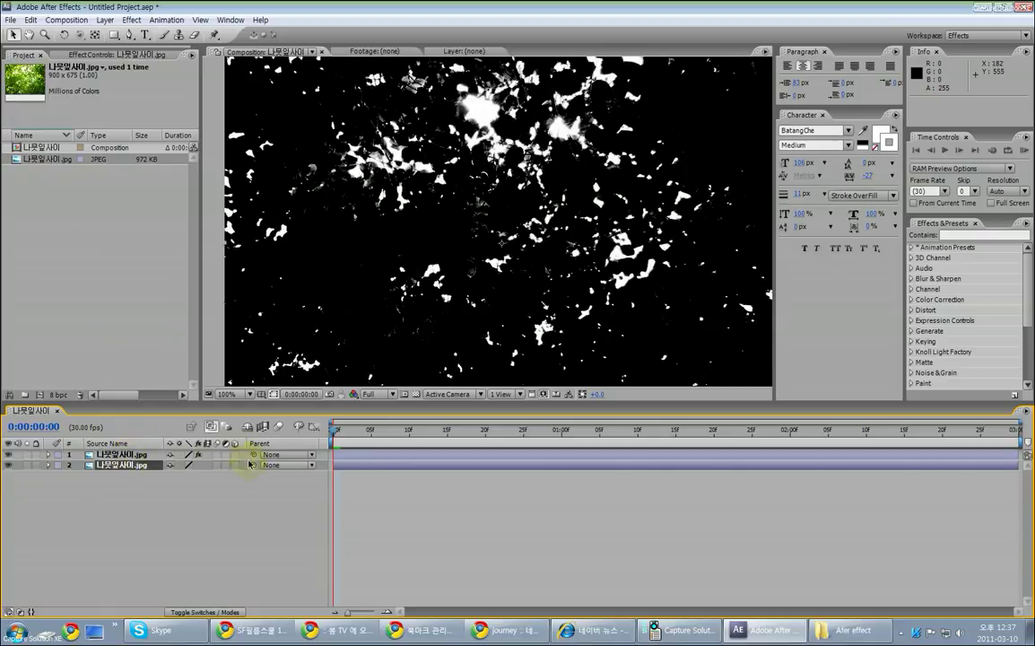
pyautogui.click(211, 610)
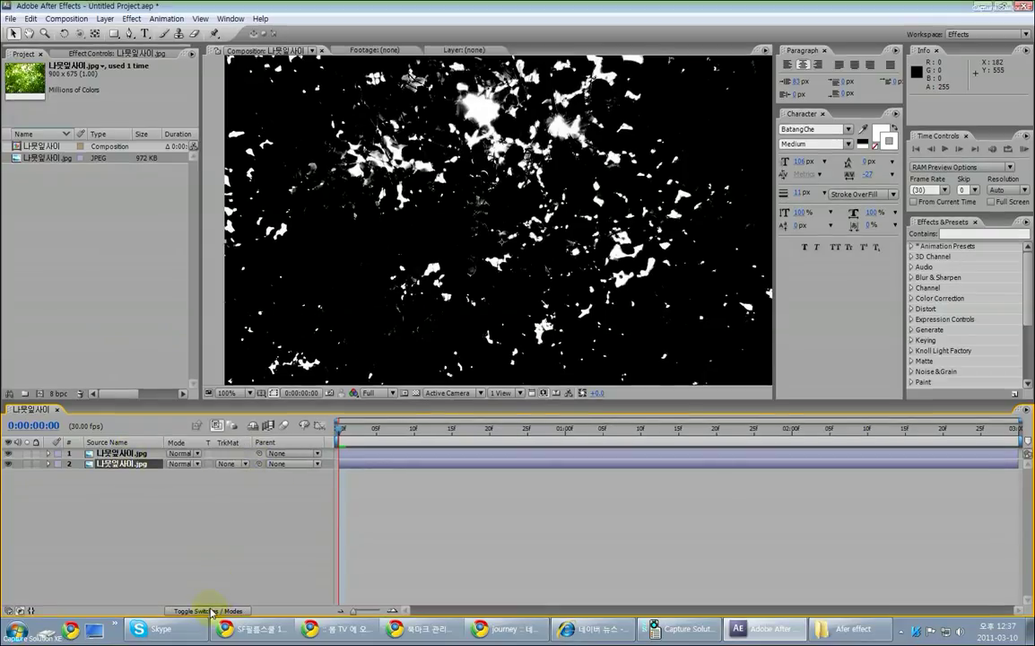
pyautogui.click(240, 468)
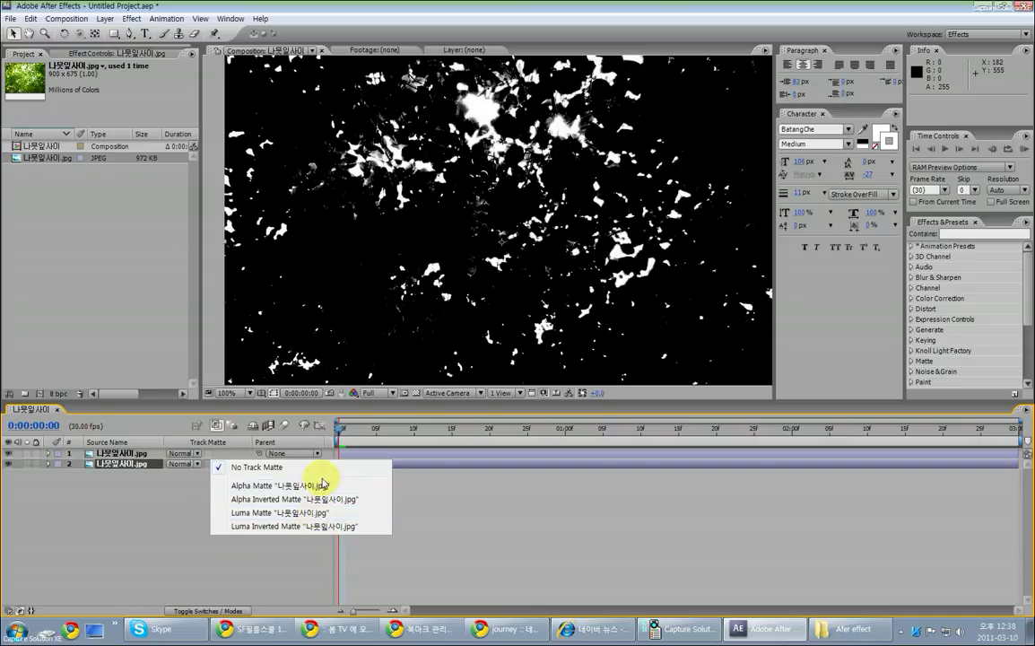
pyautogui.click(324, 514)
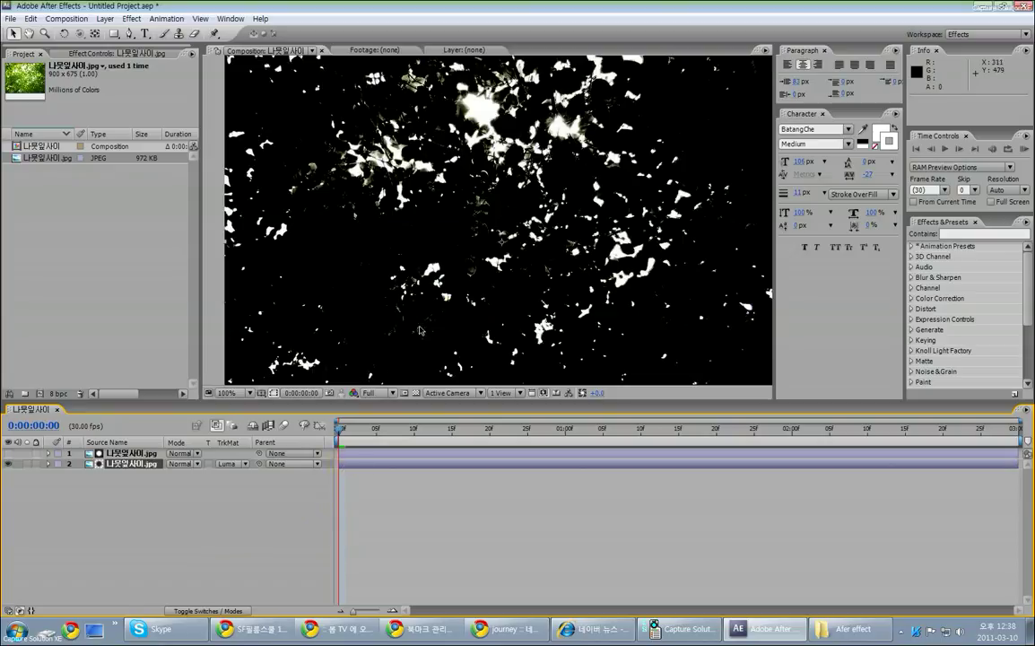
# - Change the lower photo layer's track matte to Luma Inverted Matte
pyautogui.scroll(-2, 501, 292)
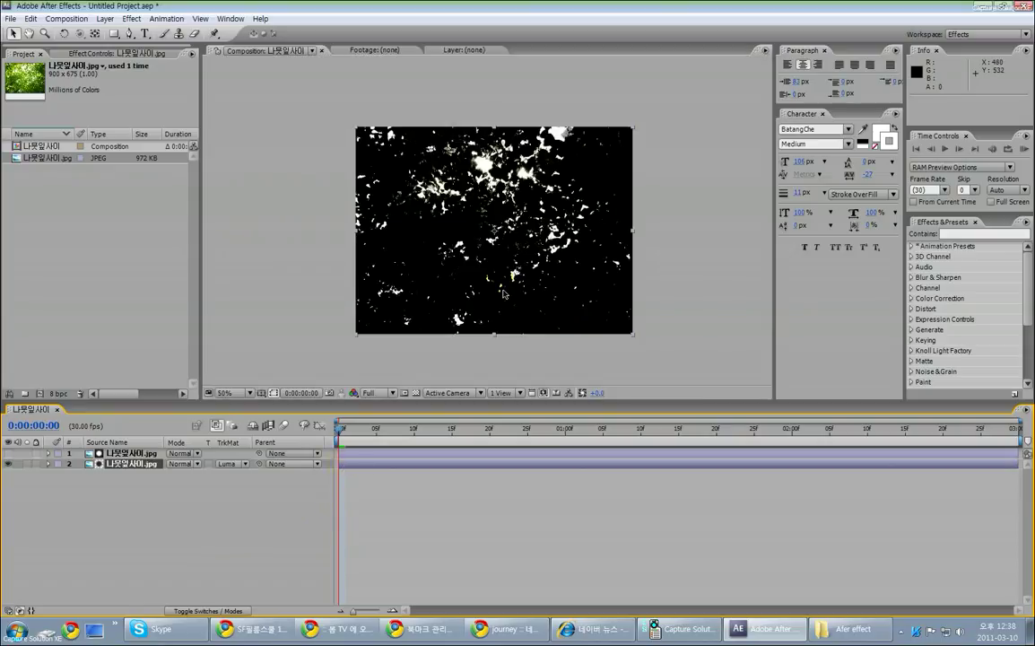
pyautogui.scroll(2, 522, 293)
pyautogui.click(230, 465)
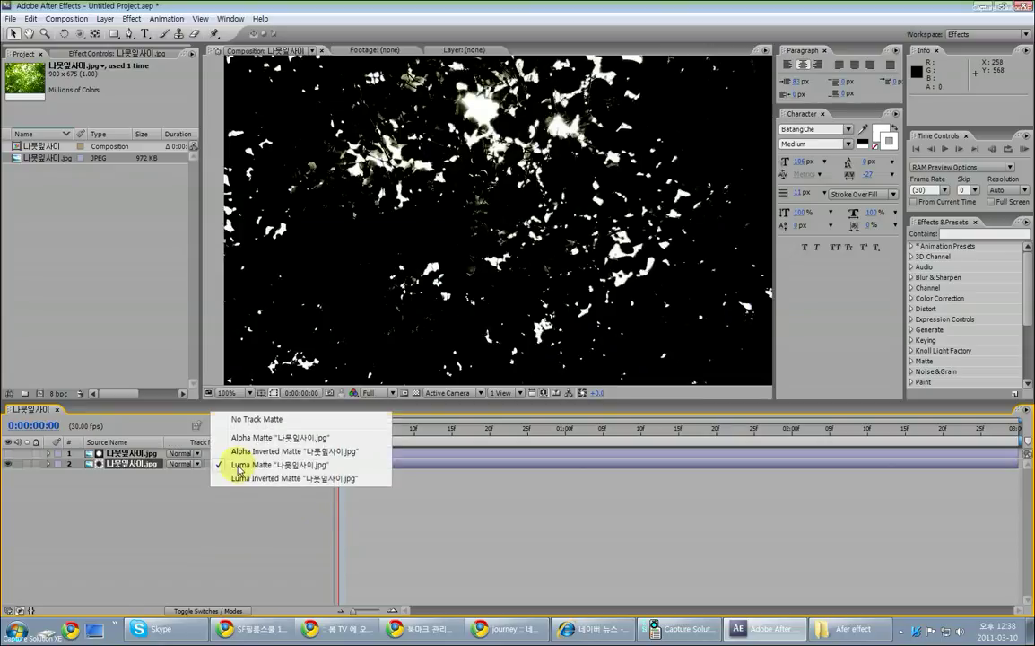
pyautogui.click(262, 478)
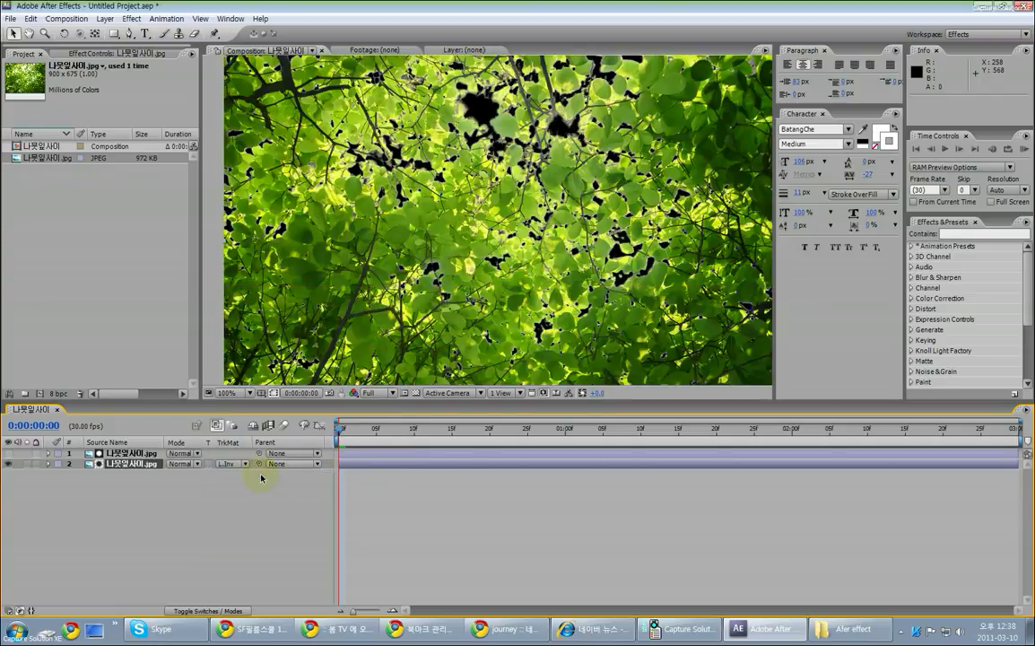
pyautogui.scroll(-2, 554, 281)
pyautogui.scroll(2, 554, 281)
pyautogui.moveTo(465, 150); pyautogui.dragTo(449, 262)
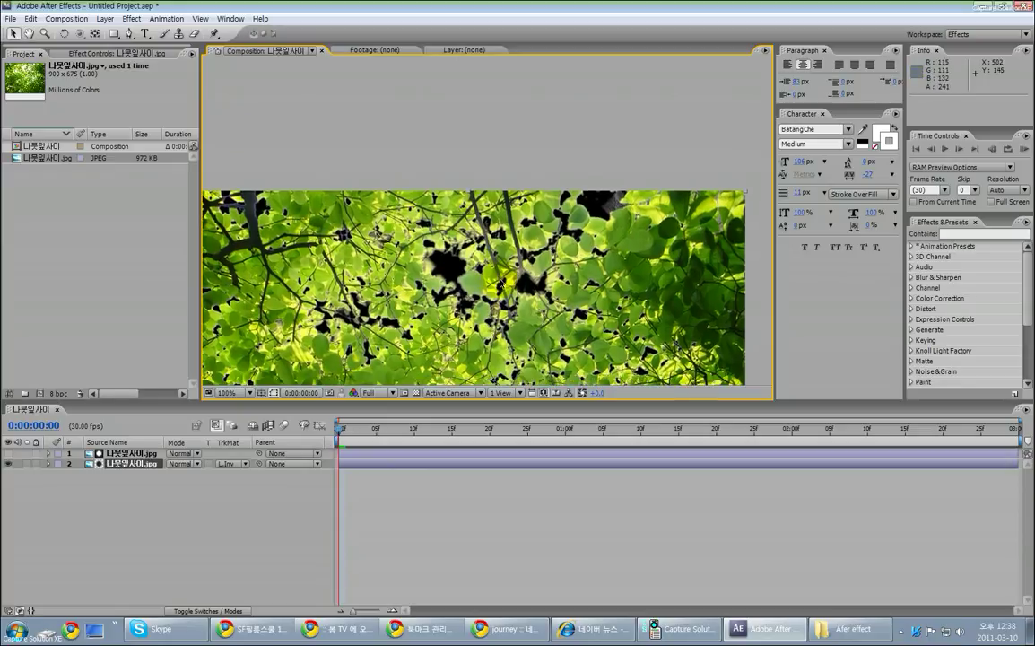
# - Turn on the transparency grid in the composition view to check the cut-out gaps
pyautogui.click(413, 393)
pyautogui.press('h')
pyautogui.moveTo(388, 296); pyautogui.dragTo(424, 202)
pyautogui.press('v')
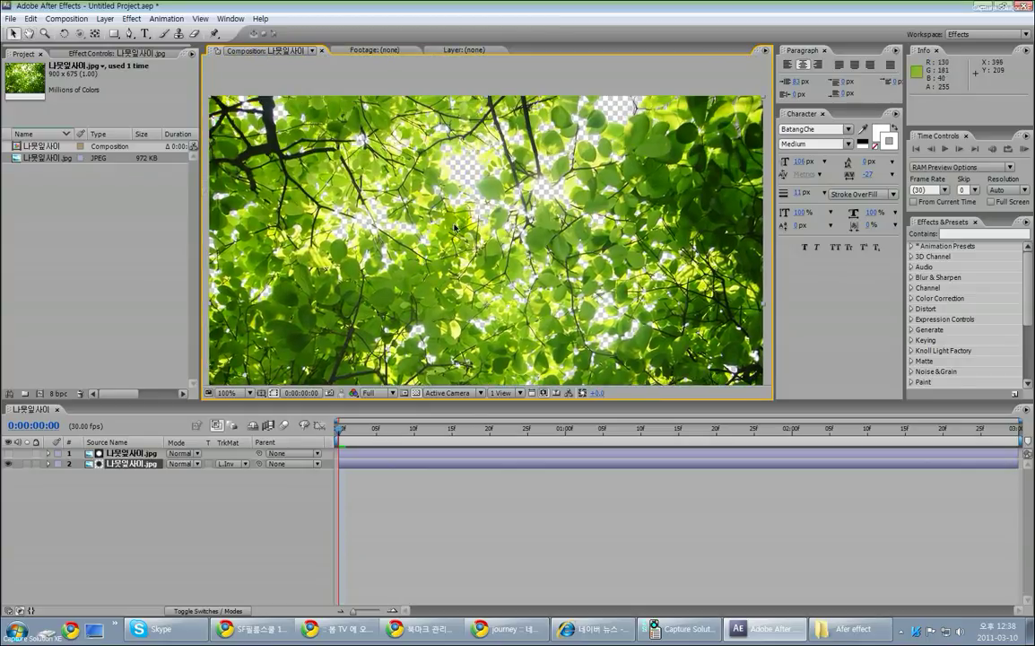
# - Compare Luma Matte with Luma Inverted Matte on the lower layer up close, ending with Luma Inverted Matte
pyautogui.click(227, 465)
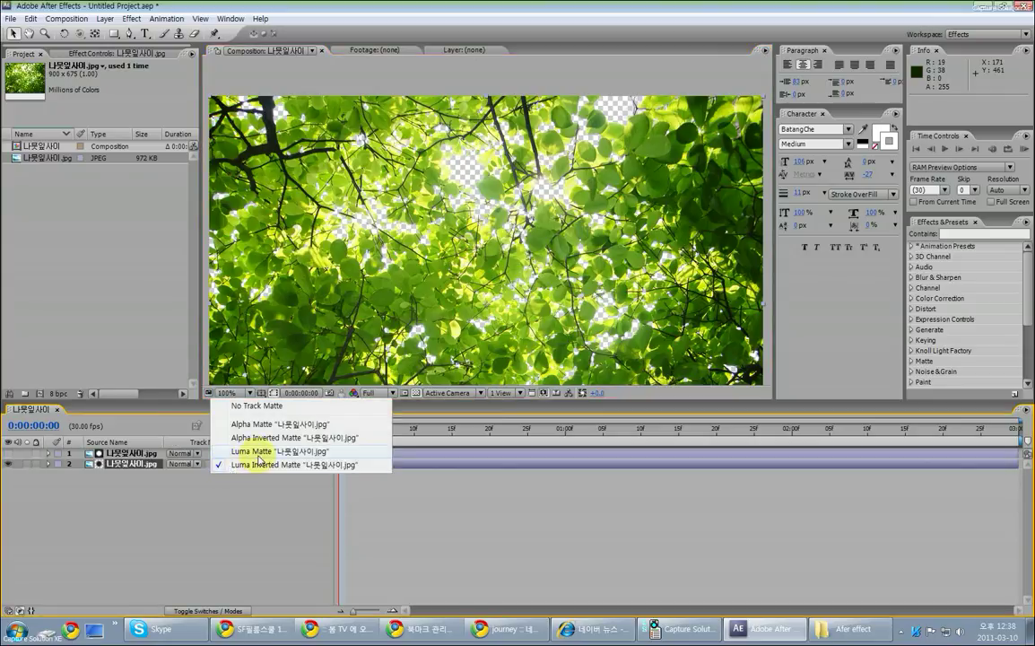
pyautogui.click(233, 448)
pyautogui.moveTo(405, 277); pyautogui.dragTo(452, 310)
pyautogui.scroll(4, 422, 323)
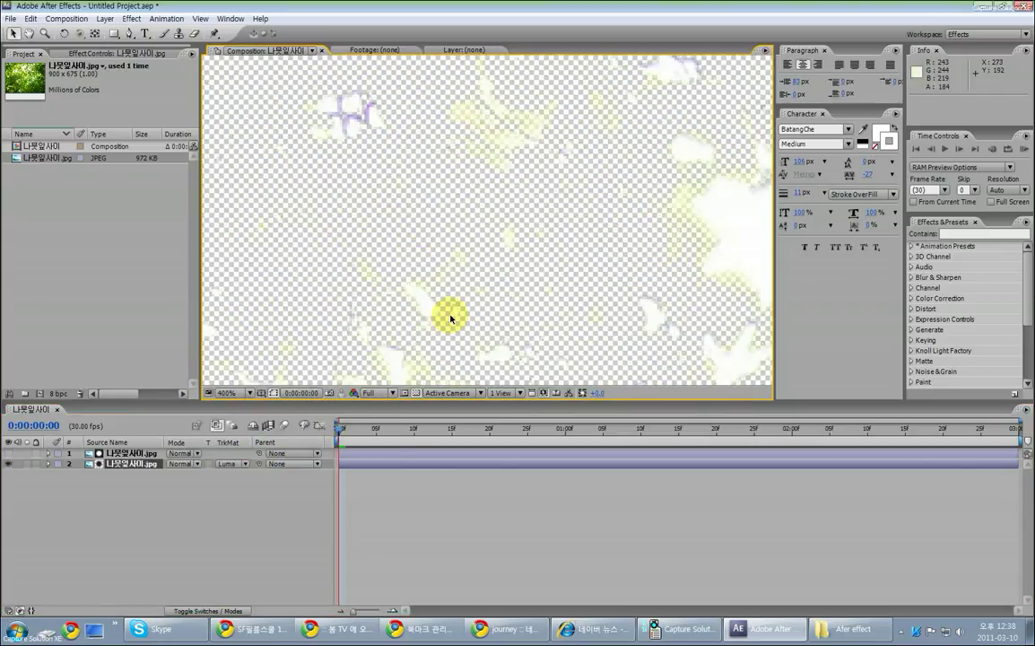
pyautogui.scroll(-4, 448, 256)
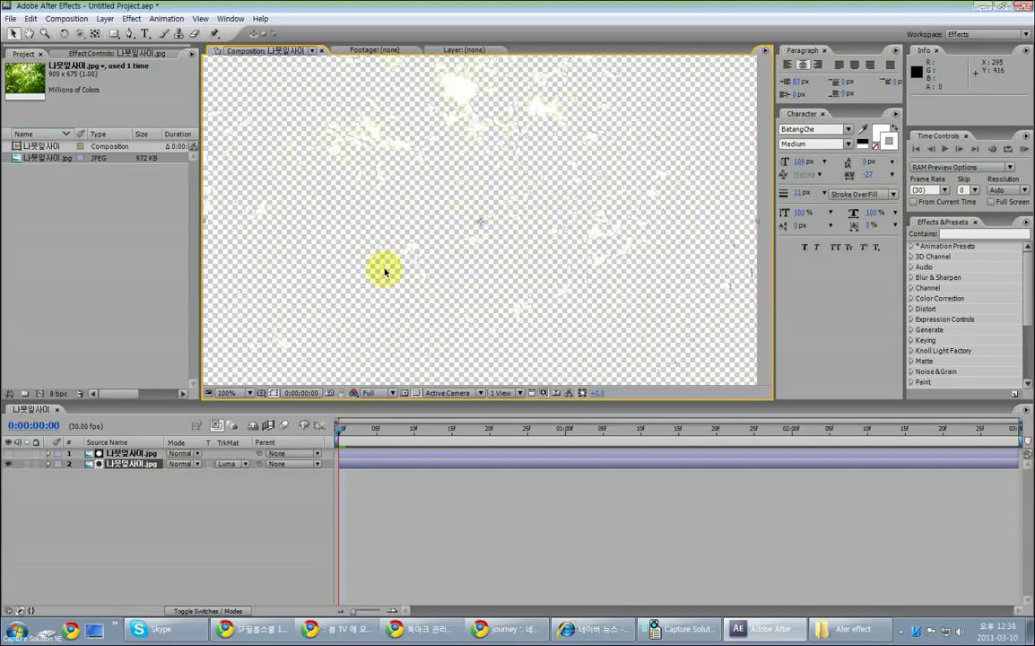
pyautogui.click(245, 465)
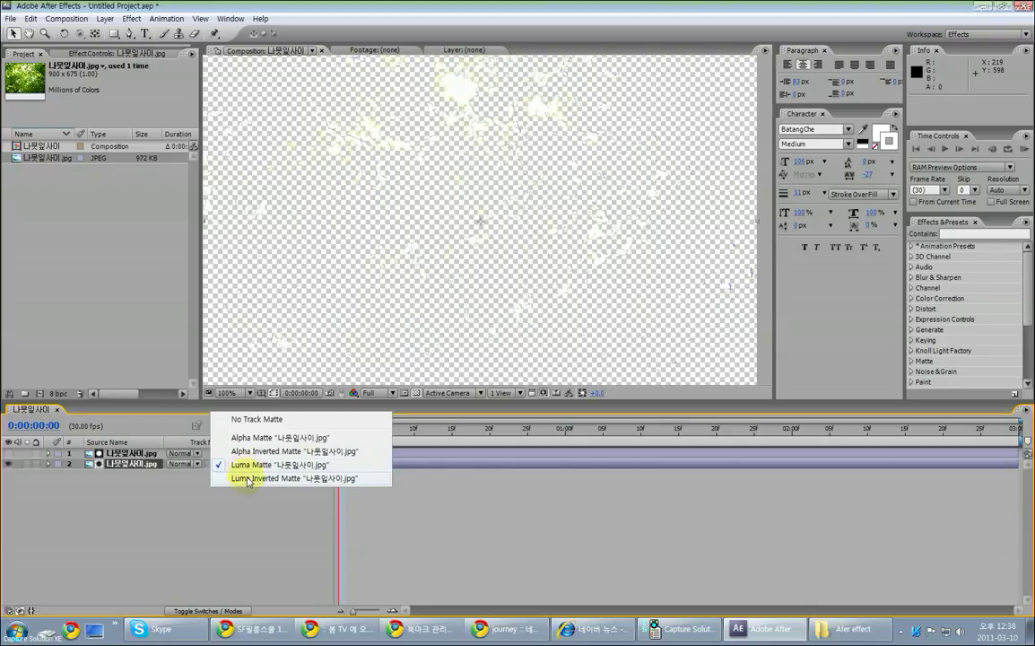
pyautogui.click(245, 476)
pyautogui.scroll(5, 484, 295)
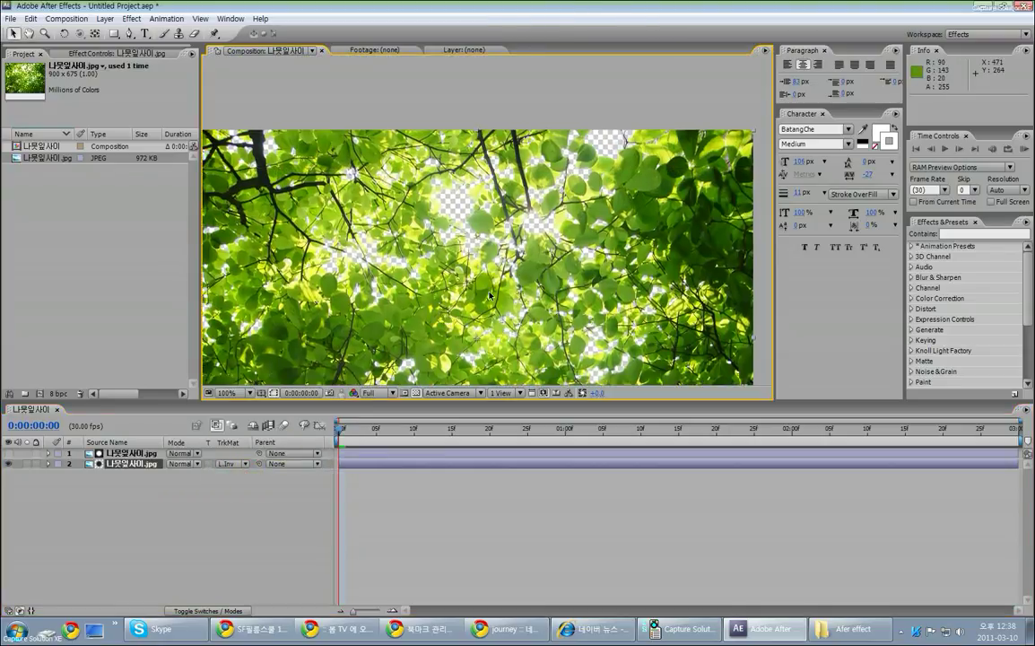
pyautogui.scroll(-4, 484, 295)
pyautogui.scroll(2, 374, 215)
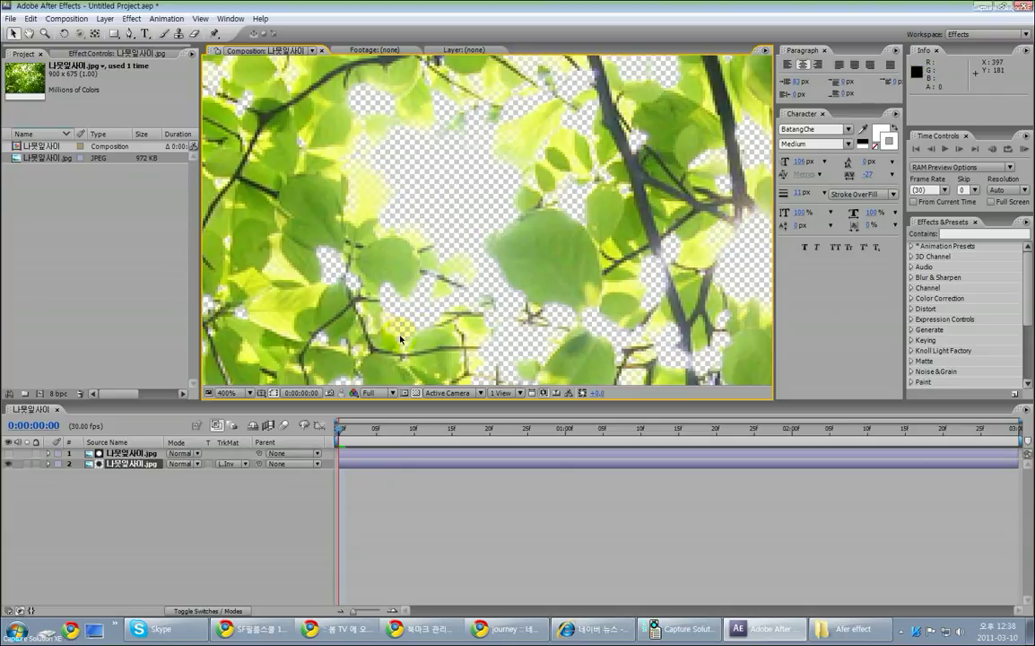
pyautogui.scroll(-1, 491, 275)
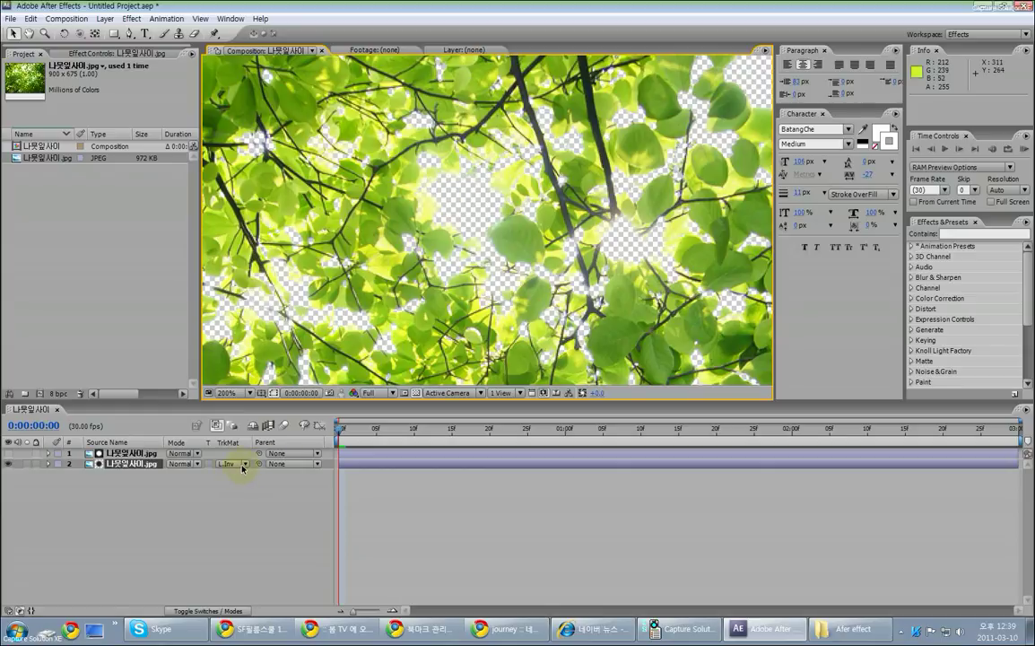
# - Show the upper matte layer in place of the lower photo layer for inspection, and restore the original layer visibility
pyautogui.click(7, 453)
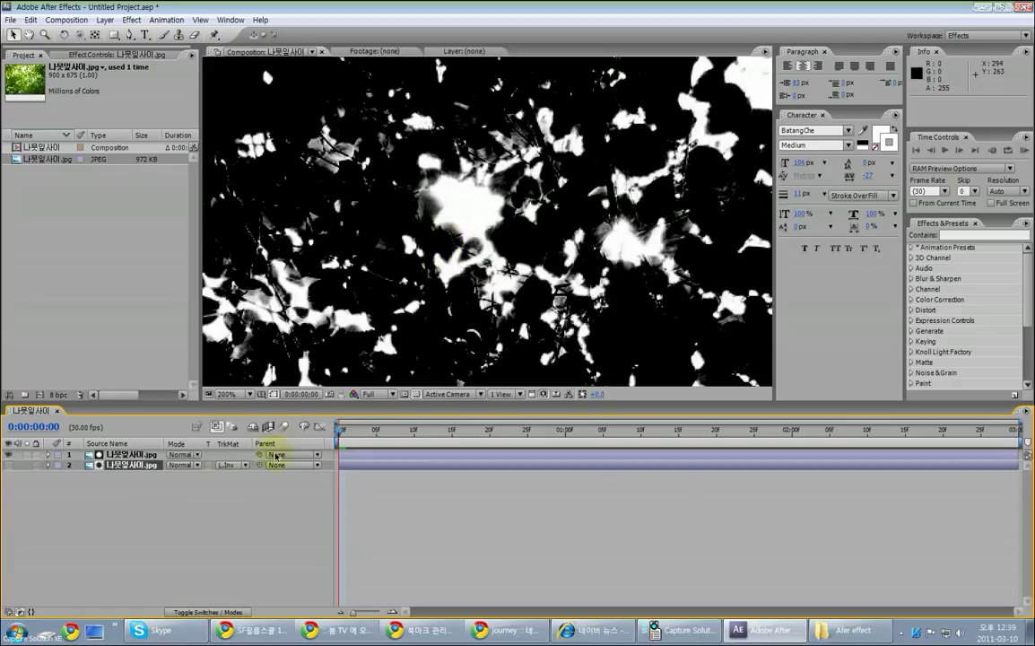
pyautogui.click(239, 465)
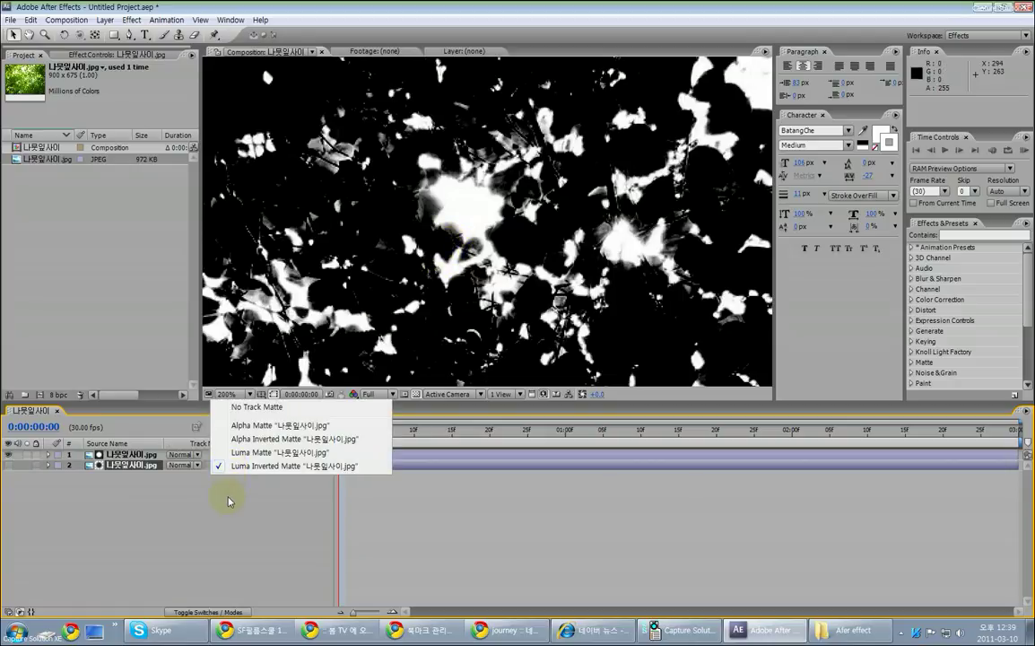
pyautogui.click(305, 429)
pyautogui.click(8, 455)
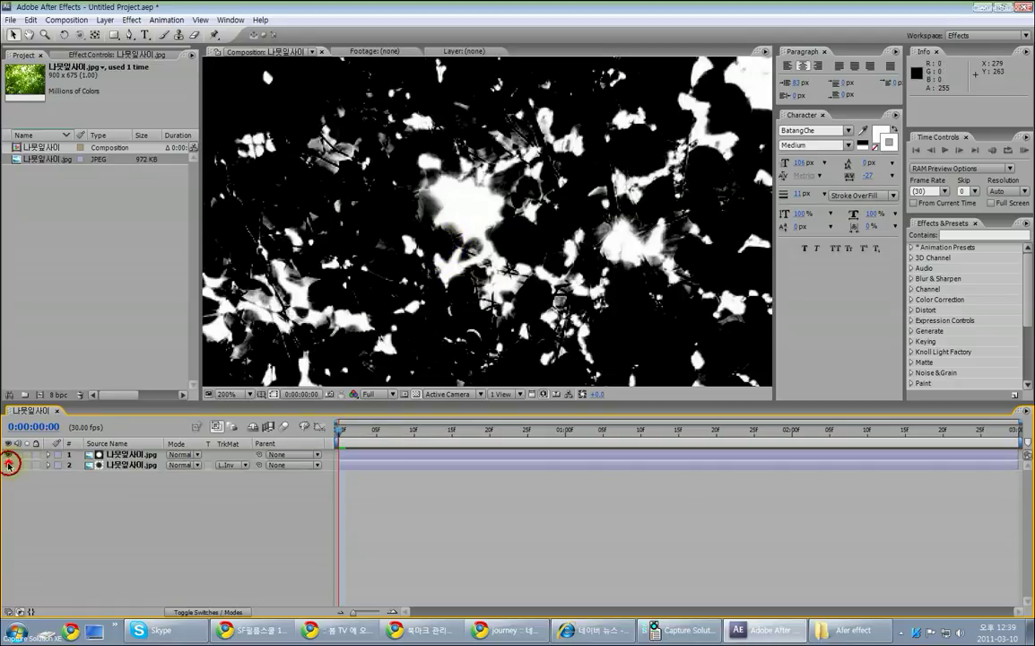
# - Pre-compose both leaf photo layers together as Pre-comp 1, moving all attributes into the new composition
pyautogui.scroll(-1, 533, 287)
pyautogui.press('space')
pyautogui.moveTo(539, 339); pyautogui.dragTo(549, 258)
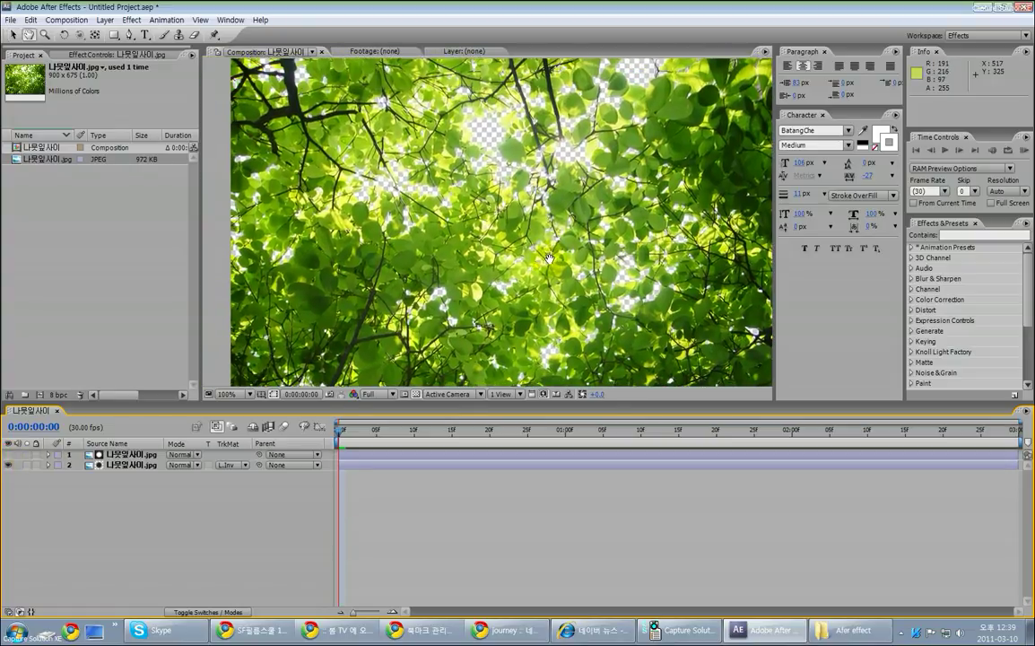
pyautogui.scroll(-1, 548, 259)
pyautogui.click(139, 464)
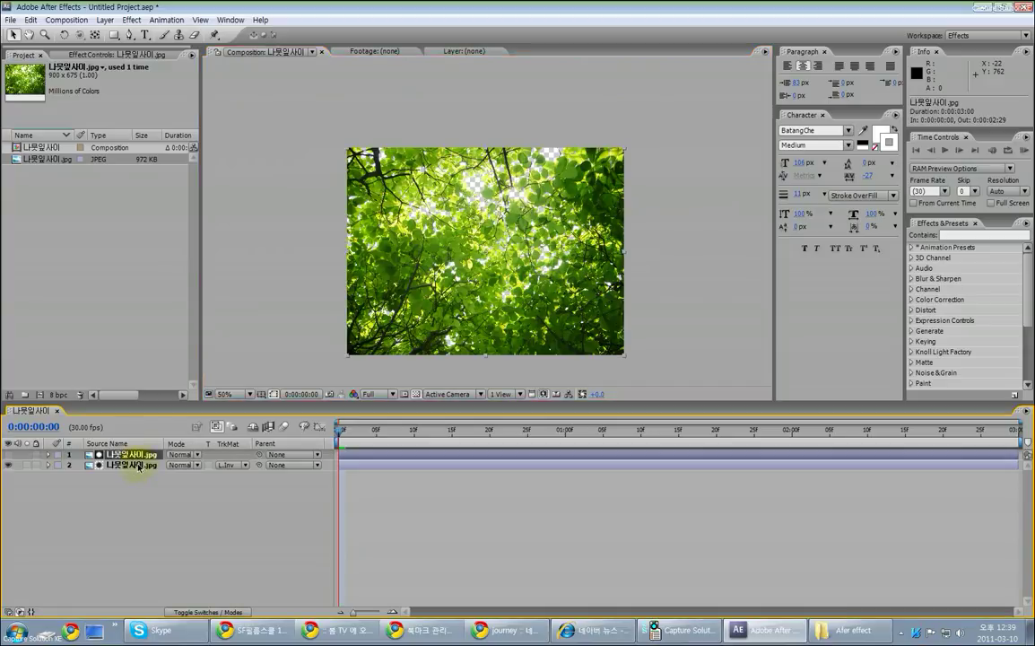
pyautogui.keyDown('shift'); pyautogui.click(141, 465); pyautogui.keyUp('shift')
pyautogui.click(105, 20)
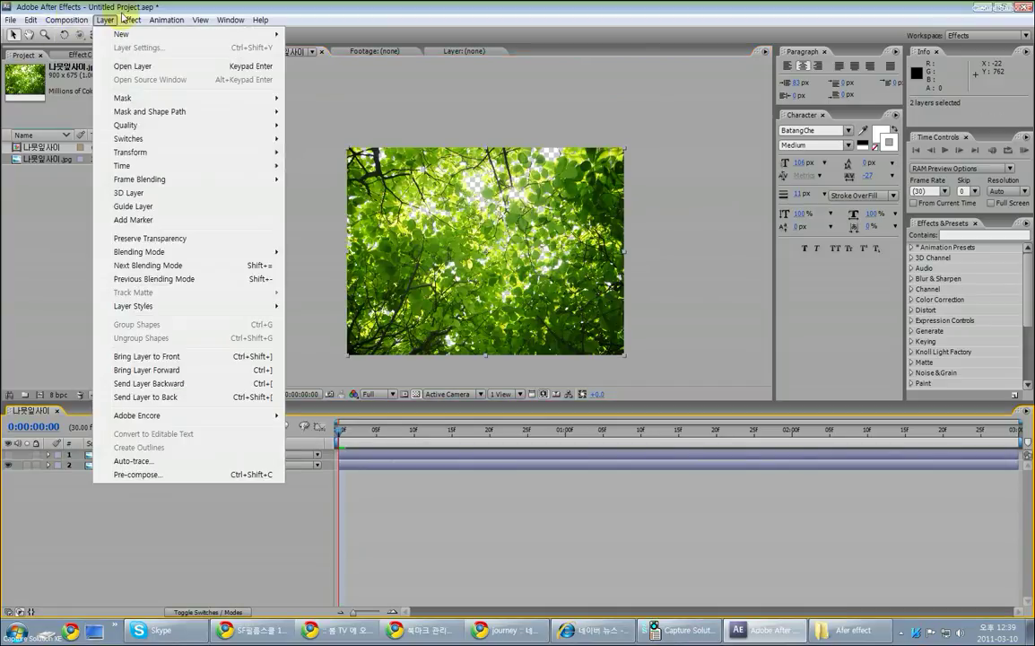
pyautogui.click(183, 477)
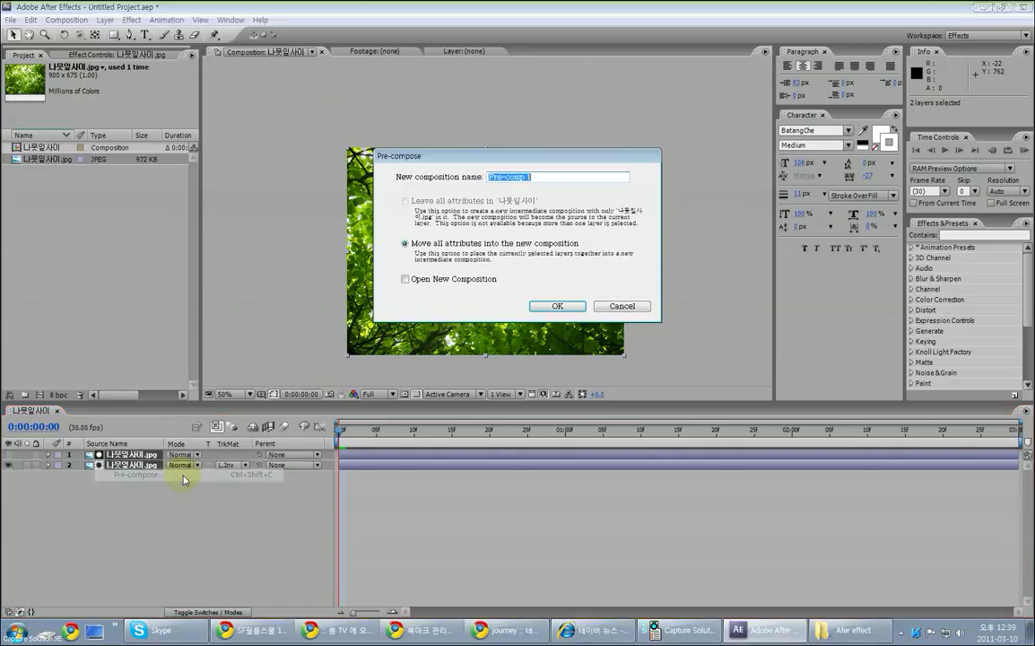
pyautogui.click(558, 306)
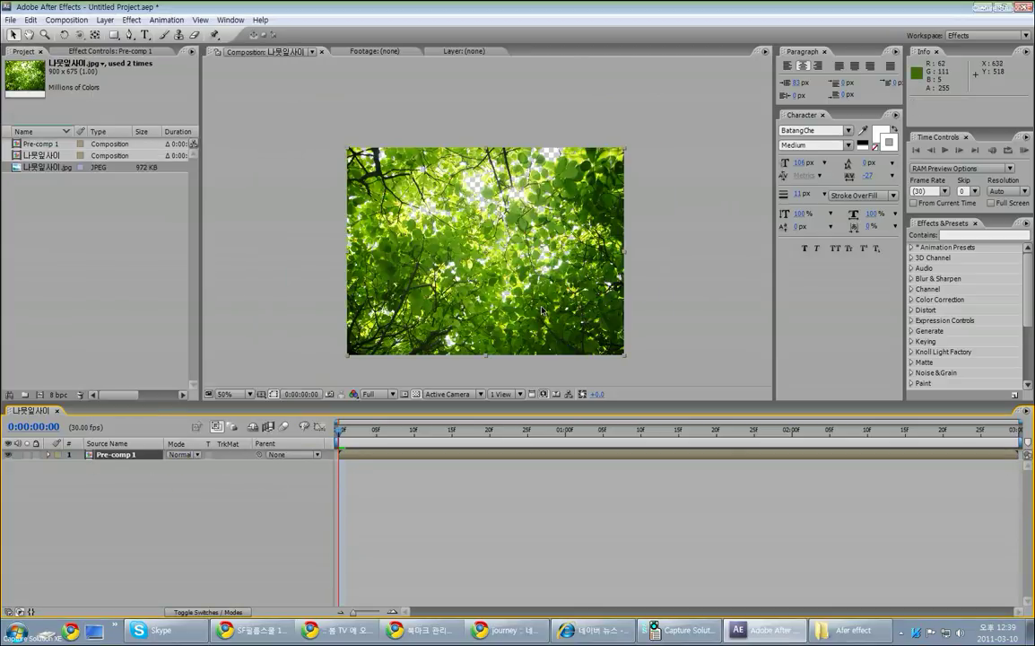
# - Add the original leaf photo 나뭇잎사이.jpg to the composition as a layer beneath Pre-comp 1
pyautogui.click(139, 502)
pyautogui.click(251, 335)
pyautogui.click(67, 249)
pyautogui.click(51, 154)
pyautogui.click(50, 143)
pyautogui.click(51, 155)
pyautogui.moveTo(51, 156); pyautogui.dragTo(60, 189)
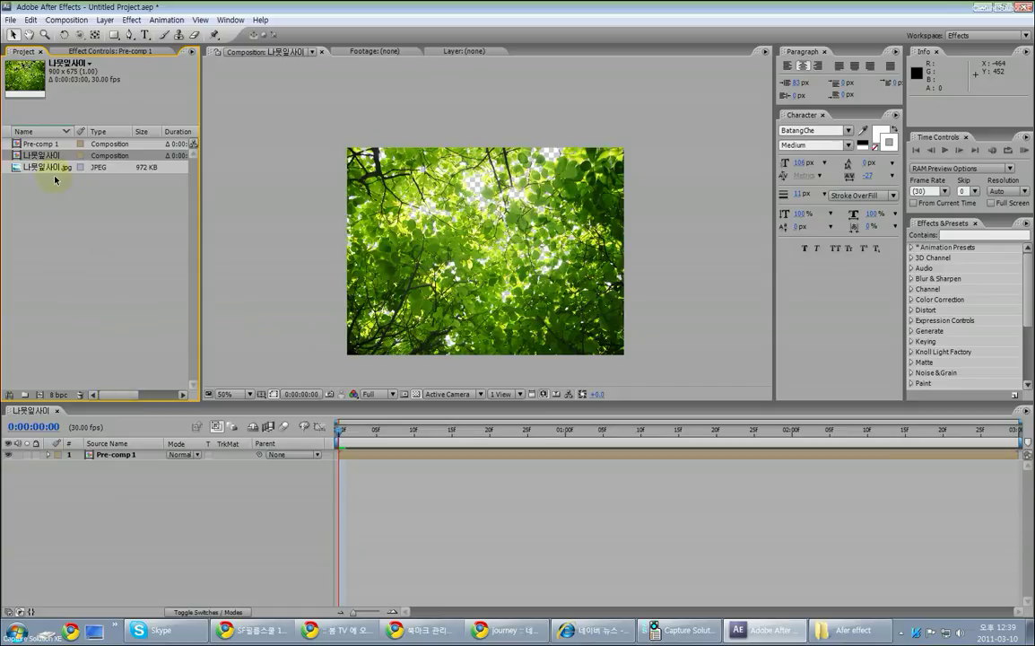
pyautogui.click(49, 166)
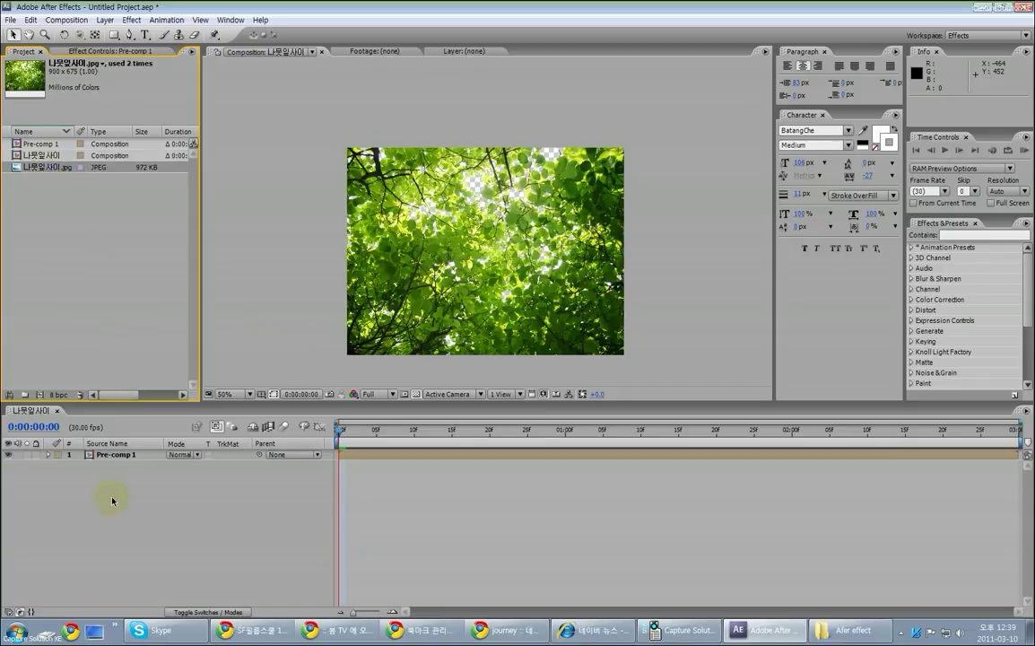
pyautogui.moveTo(56, 167); pyautogui.dragTo(142, 520)
pyautogui.press('/')
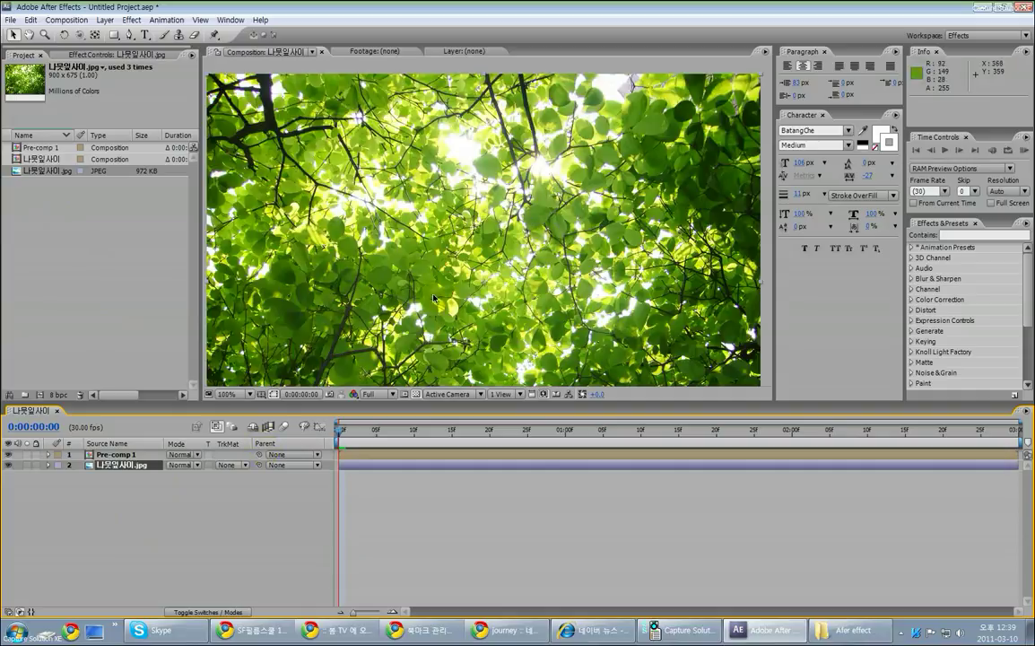
# - Apply the Knoll Light Factory effect to the leaf photo layer beneath Pre-comp 1
pyautogui.click(131, 465)
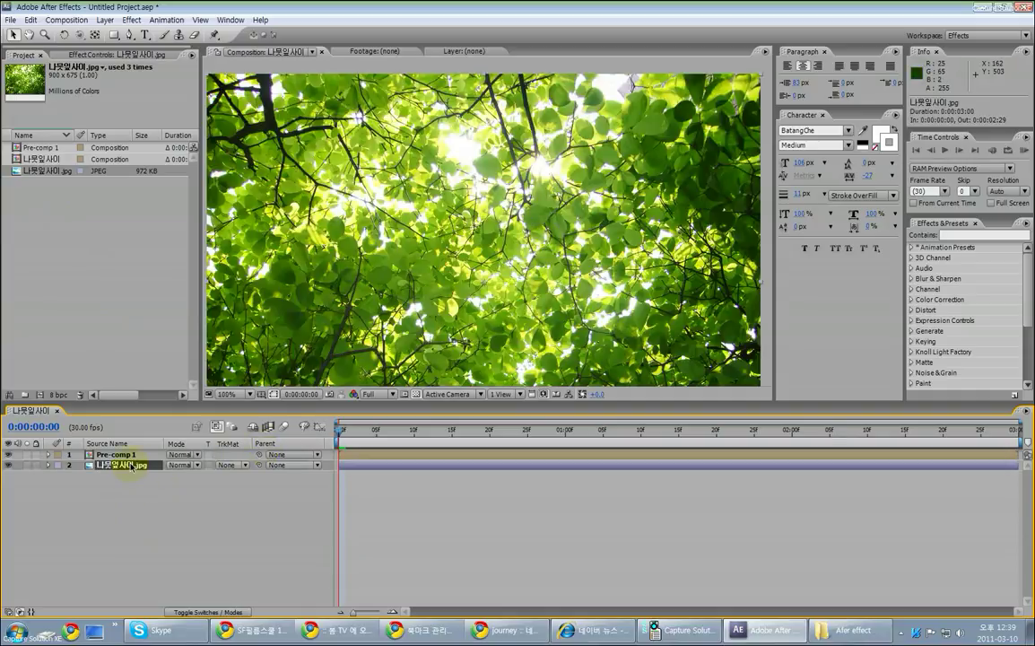
pyautogui.rightClick(131, 465)
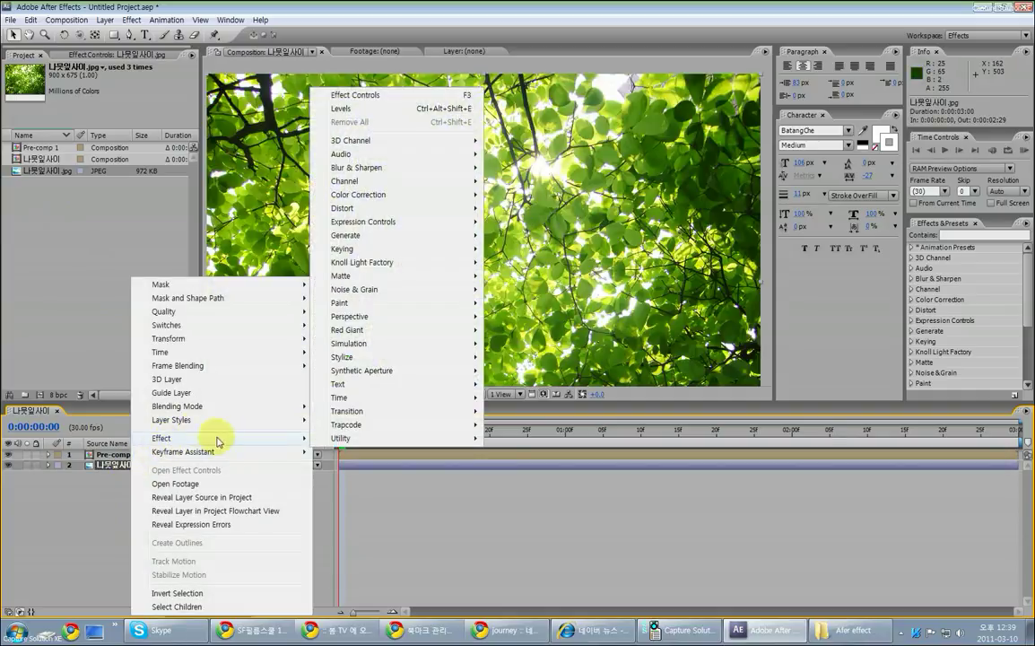
pyautogui.moveTo(242, 440)
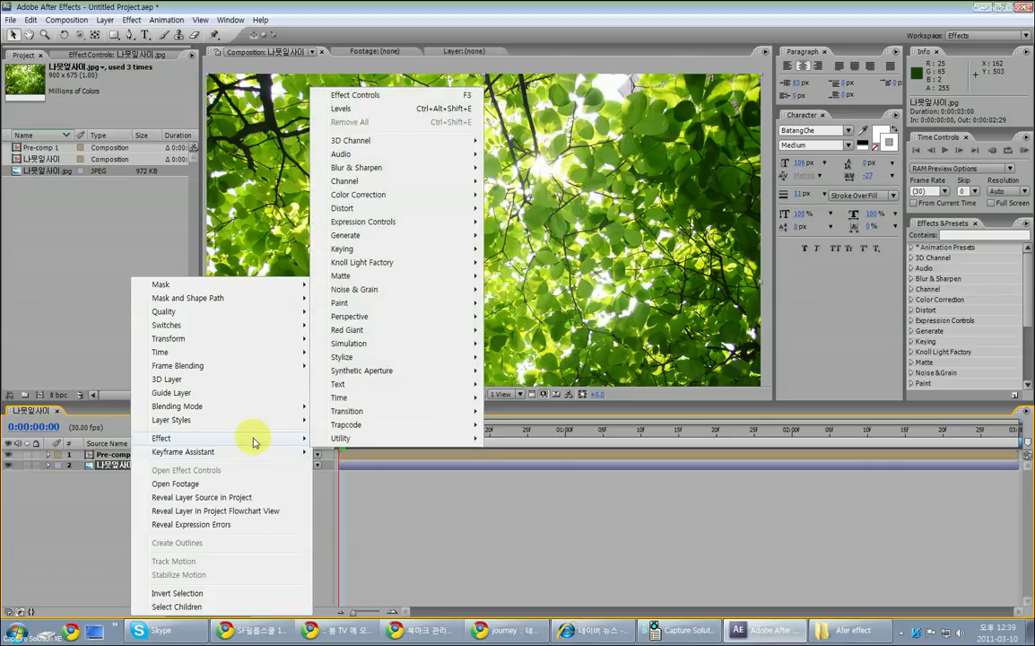
pyautogui.moveTo(422, 262)
pyautogui.click(507, 262)
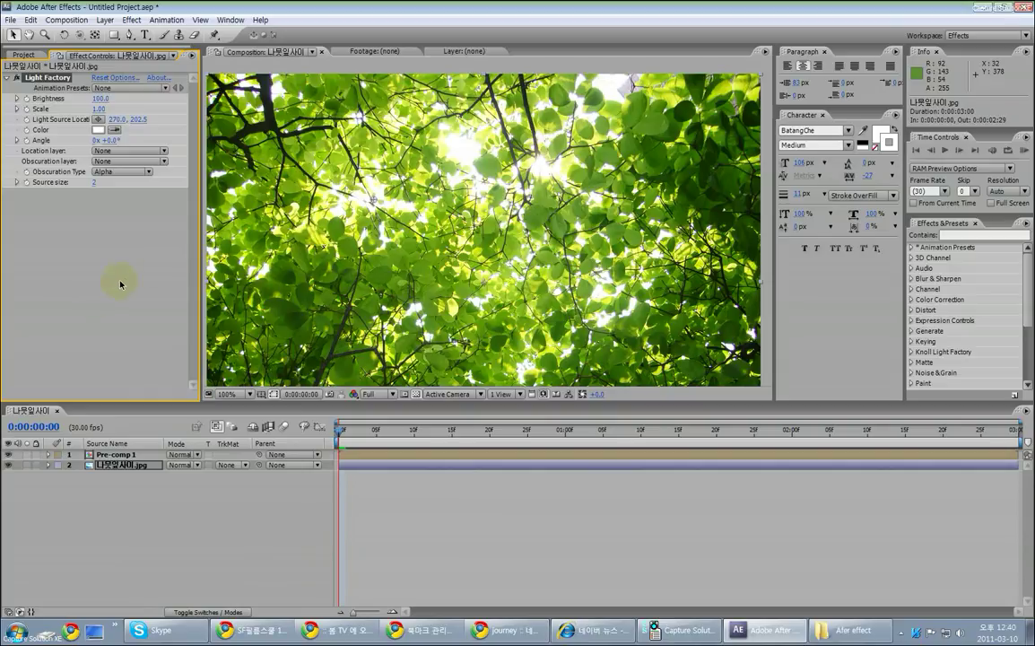
# - Hide the Pre-comp 1 layer and move the Light Factory light source to about 275, 193.5 over a bright gap
pyautogui.scroll(-2, 399, 184)
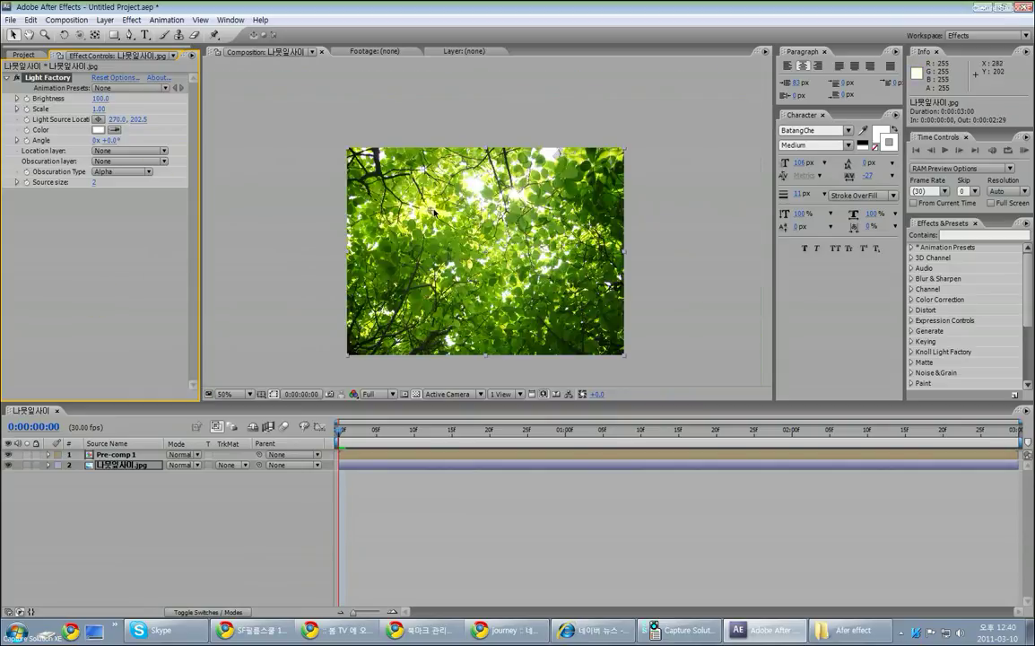
pyautogui.moveTo(388, 207); pyautogui.dragTo(397, 204)
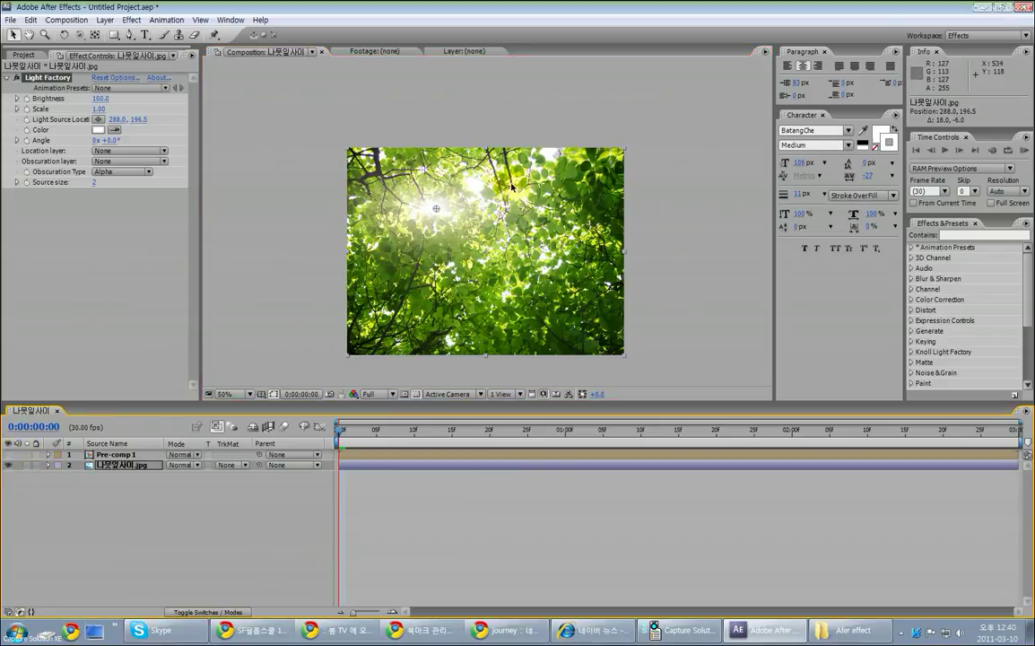
pyautogui.moveTo(397, 191)
pyautogui.mouseDown()
pyautogui.moveTo(408, 254)
pyautogui.moveTo(460, 170)
pyautogui.moveTo(480, 186)
pyautogui.moveTo(450, 164)
pyautogui.moveTo(428, 218)
pyautogui.moveTo(453, 232)
pyautogui.moveTo(369, 208)
pyautogui.moveTo(347, 254)
pyautogui.moveTo(377, 194)
pyautogui.mouseUp()
pyautogui.press('.')
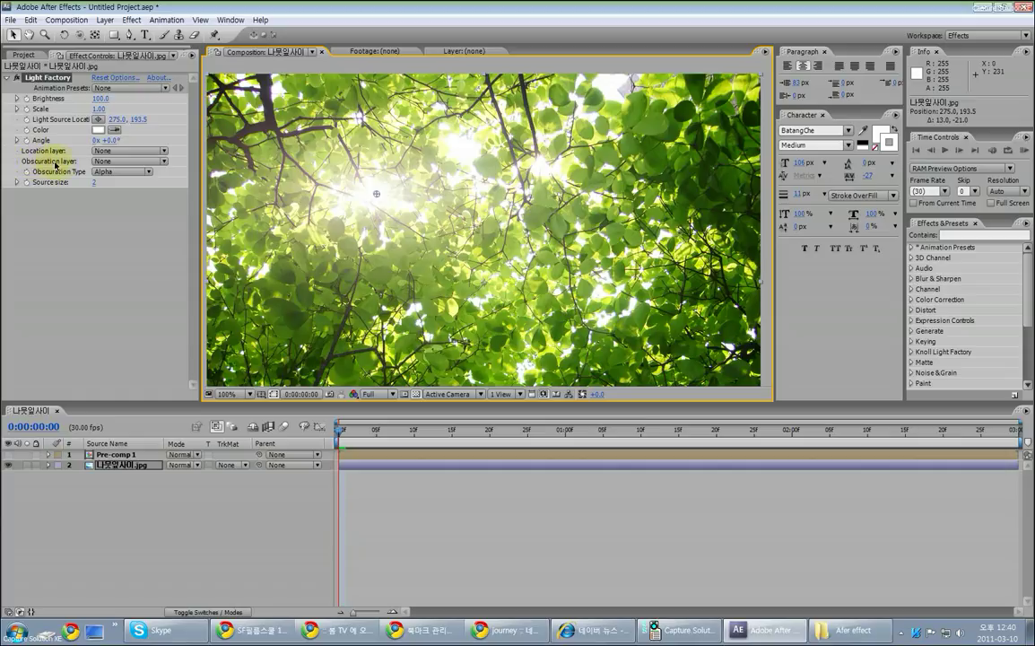
# - Set Light Factory's obscuration layer to Pre-comp 1 and move the light source across leaves and gaps, ending at about 414, 129.5
pyautogui.click(97, 162)
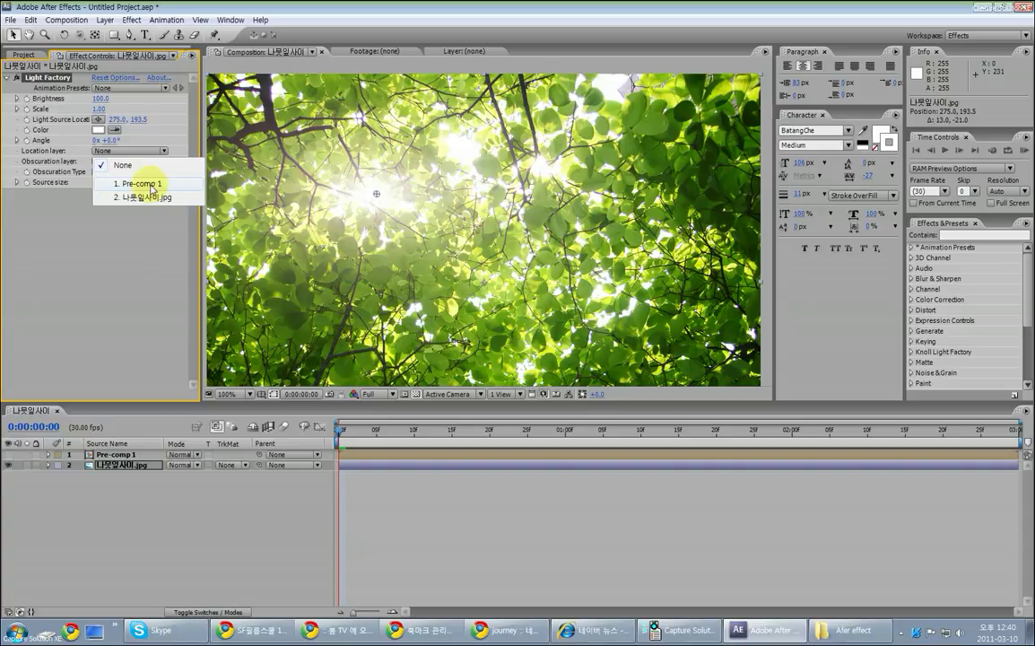
pyautogui.click(150, 185)
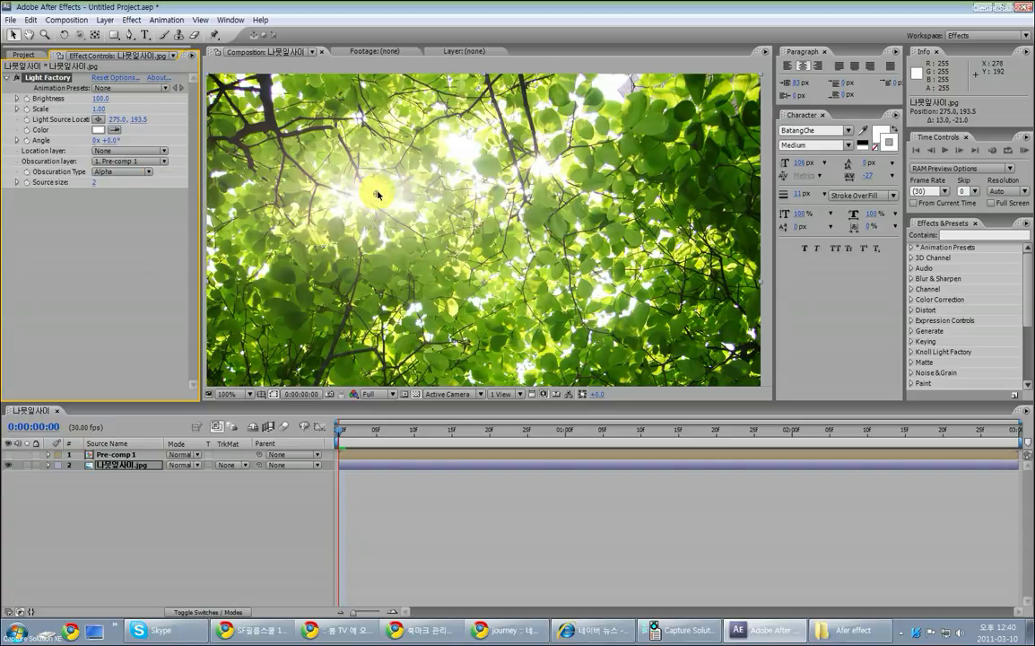
pyautogui.moveTo(377, 195); pyautogui.dragTo(390, 190)
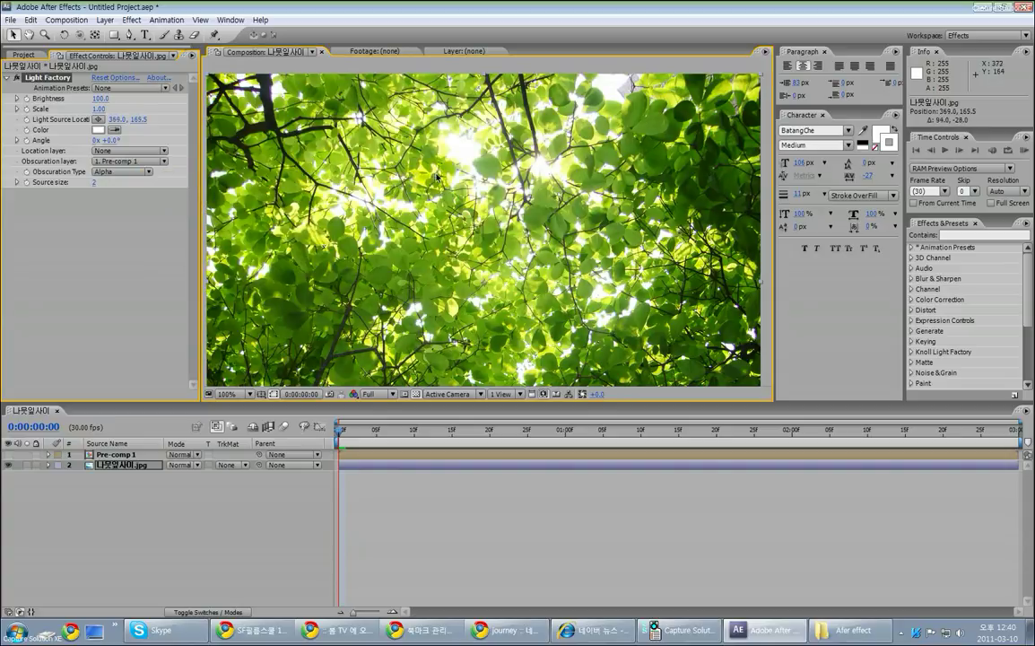
pyautogui.moveTo(446, 170); pyautogui.dragTo(297, 107)
pyautogui.moveTo(396, 191); pyautogui.dragTo(459, 166)
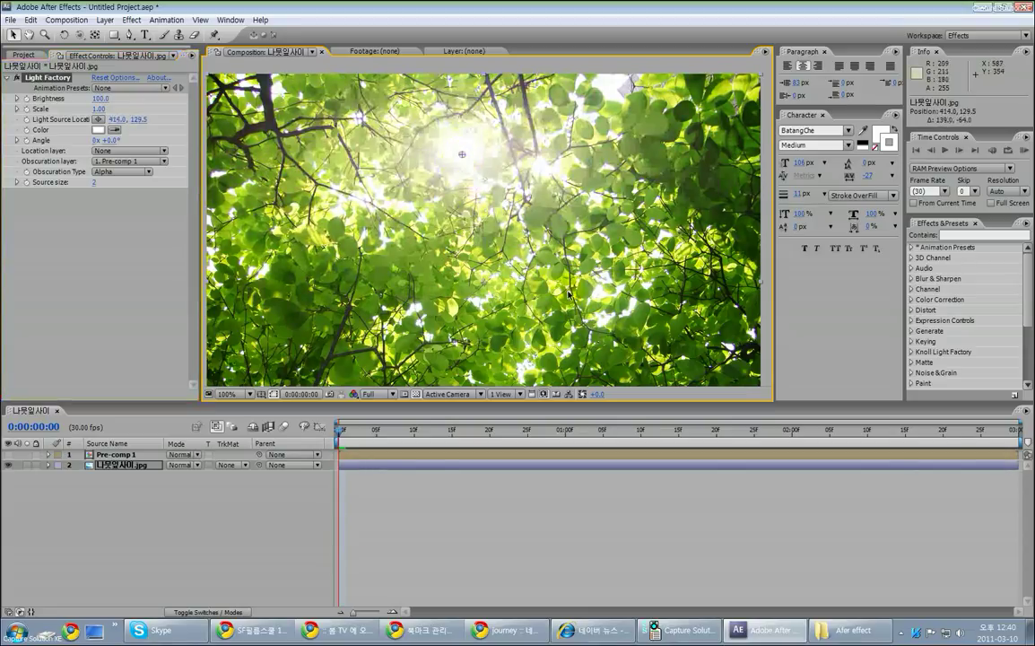